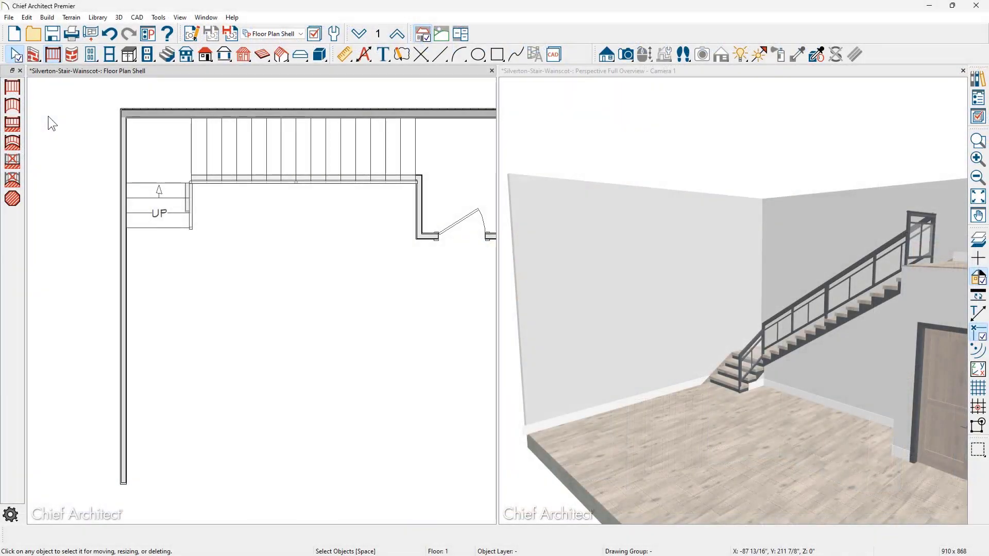
# Draw a freestanding straight railing about 10' long running up across the open floor below the stairs
pyautogui.click(15, 87)
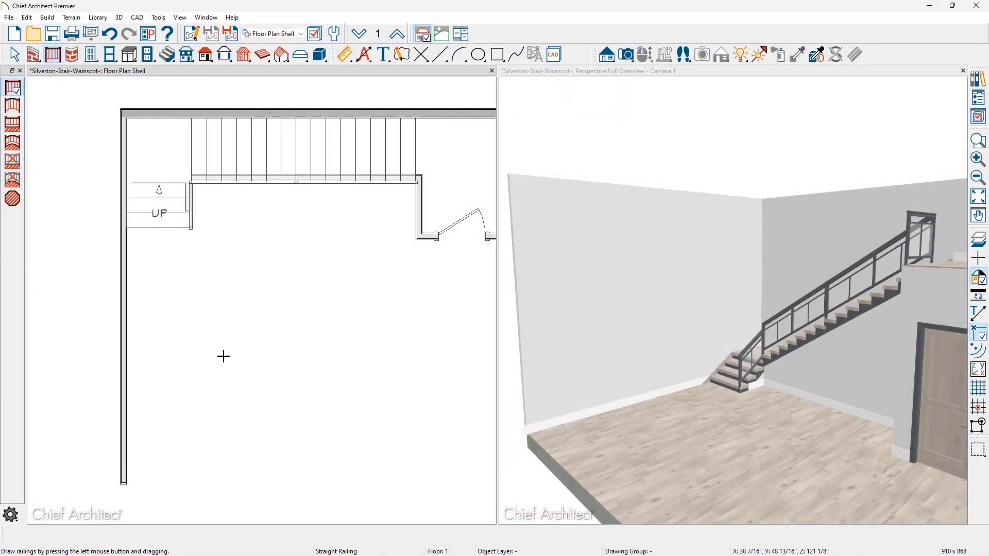
pyautogui.moveTo(221, 437); pyautogui.dragTo(222, 267)
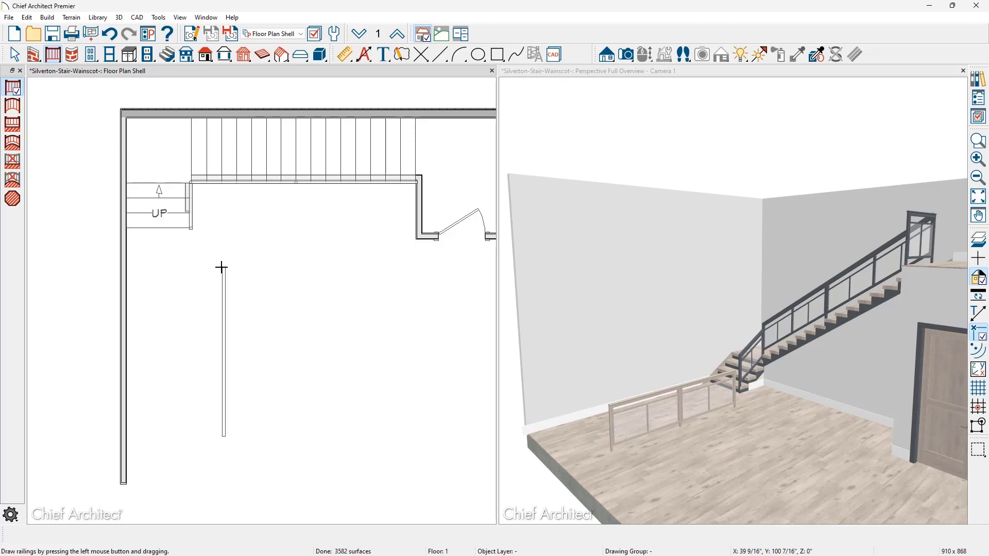
pyautogui.scroll(3, 218, 358)
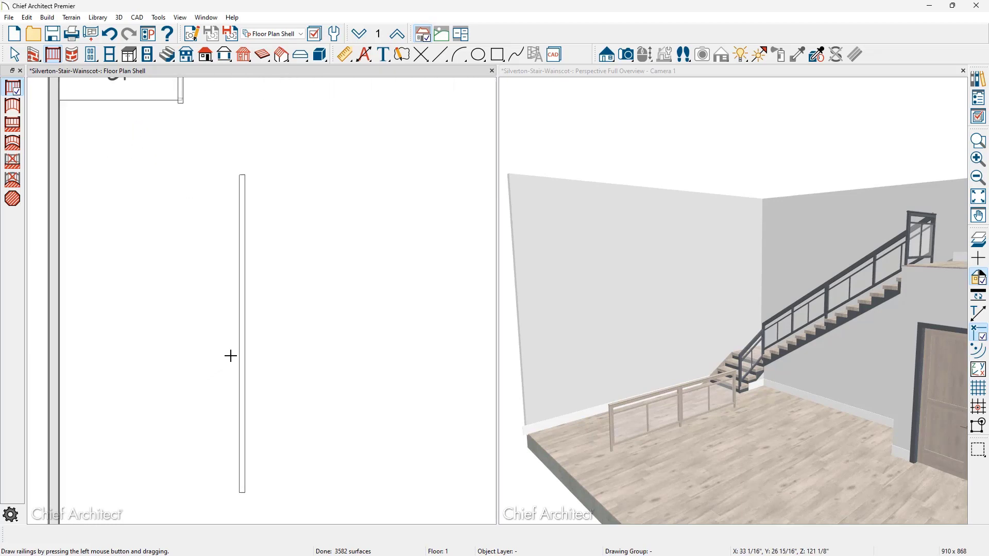
pyautogui.press('space')
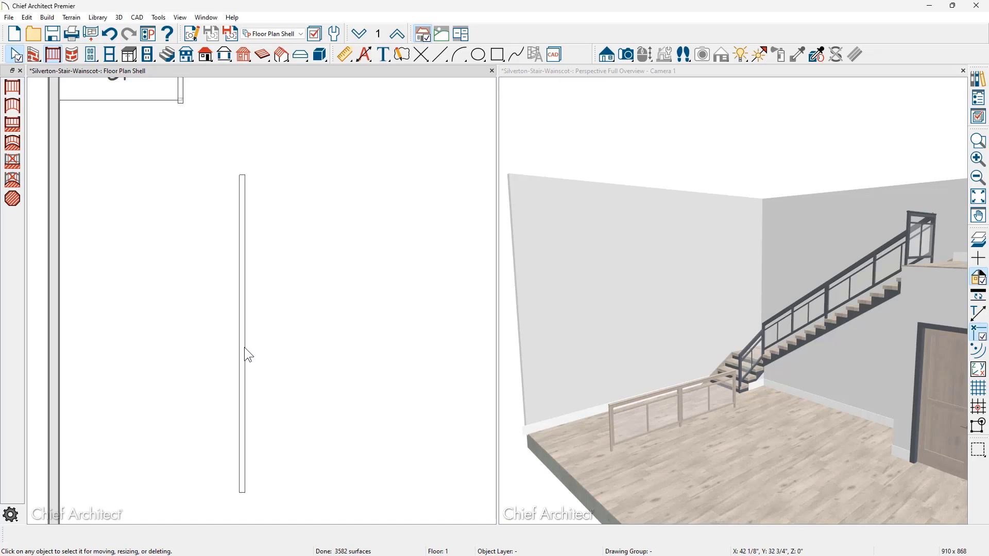
# Set the railing to No Room Moldings on both sides and No Room Definition, and make it a Furred Wall
pyautogui.doubleClick(244, 347)
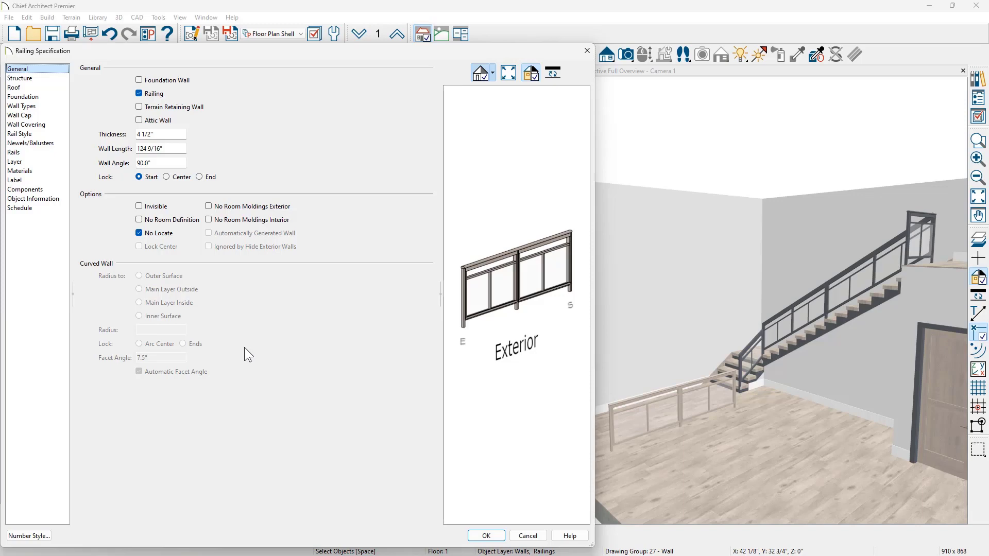
pyautogui.click(211, 212)
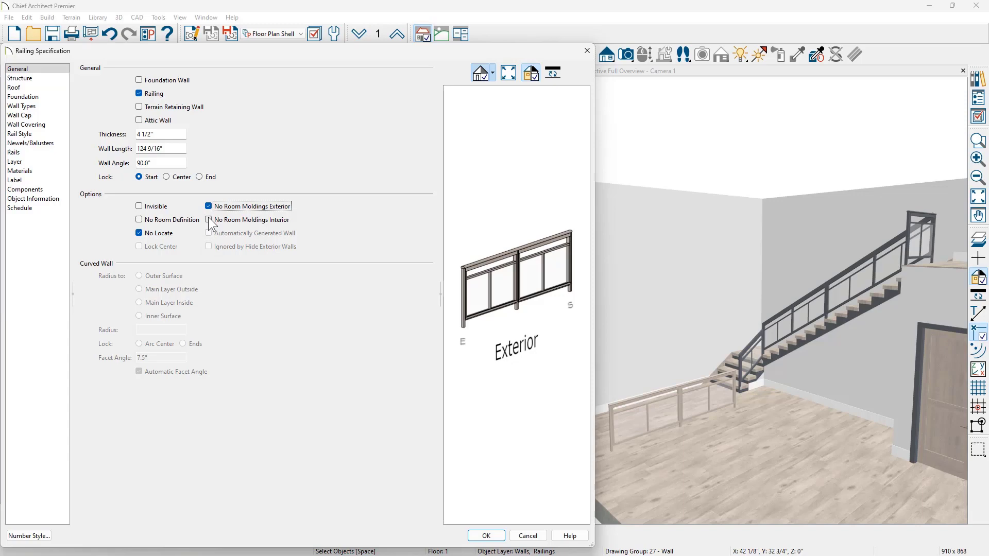
pyautogui.click(209, 219)
pyautogui.click(189, 218)
pyautogui.click(39, 80)
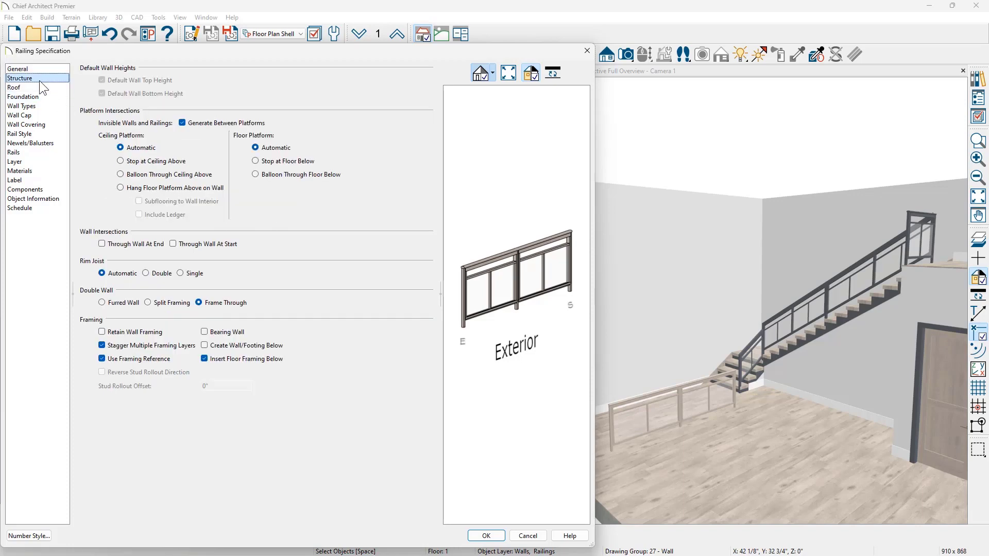
pyautogui.click(103, 304)
# Copy the Interior Railing wall type and name the copy 'Wainscot Railing'
pyautogui.click(50, 108)
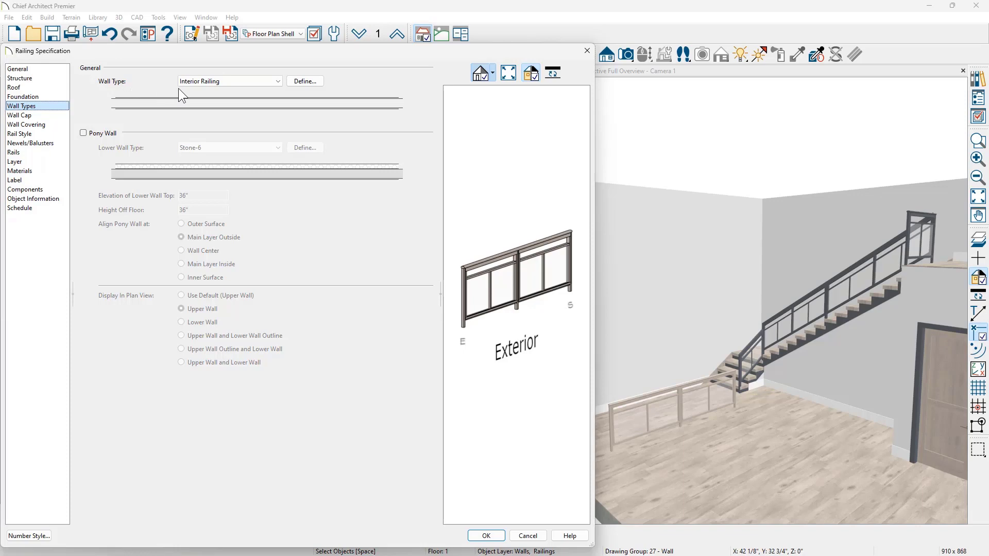
pyautogui.click(298, 83)
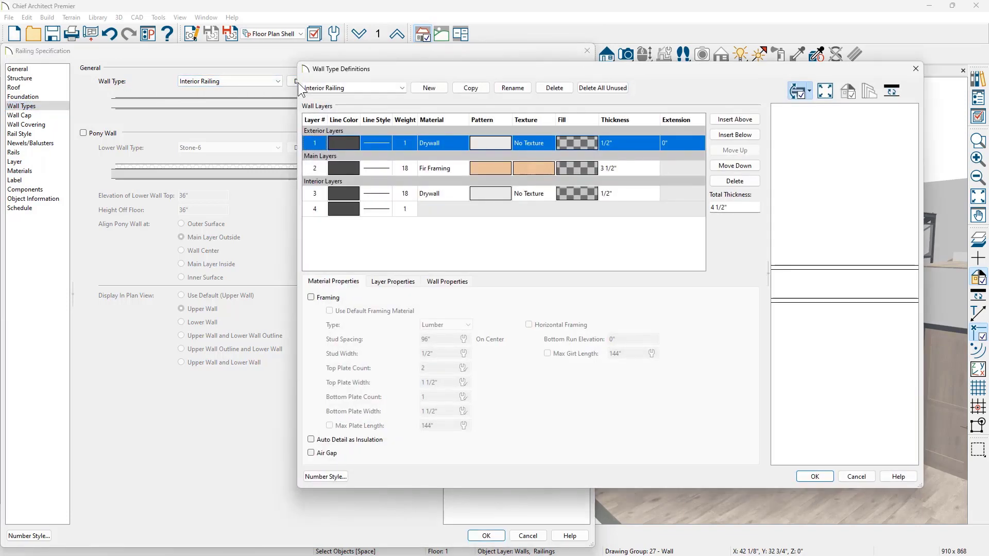
pyautogui.click(469, 87)
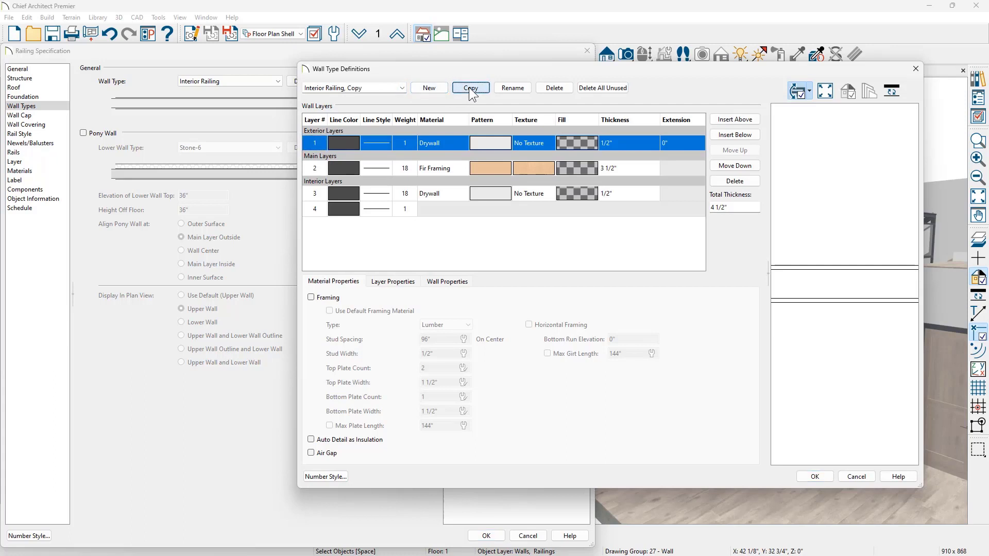
pyautogui.click(362, 87)
pyautogui.doubleClick(317, 88)
pyautogui.write('Wainscot')
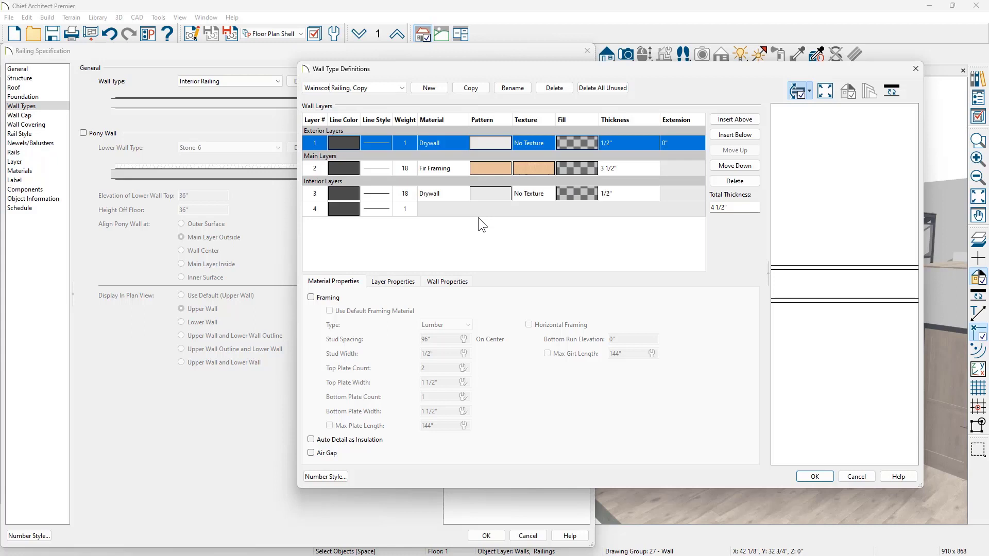
pyautogui.press('BackSpace')
pyautogui.press('BackSpace')
pyautogui.press('BackSpace')
pyautogui.press('BackSpace')
pyautogui.press('BackSpace')
# Delete both drywall layers, set the remaining layer to 1" thick, and turn off its framing
pyautogui.click(735, 181)
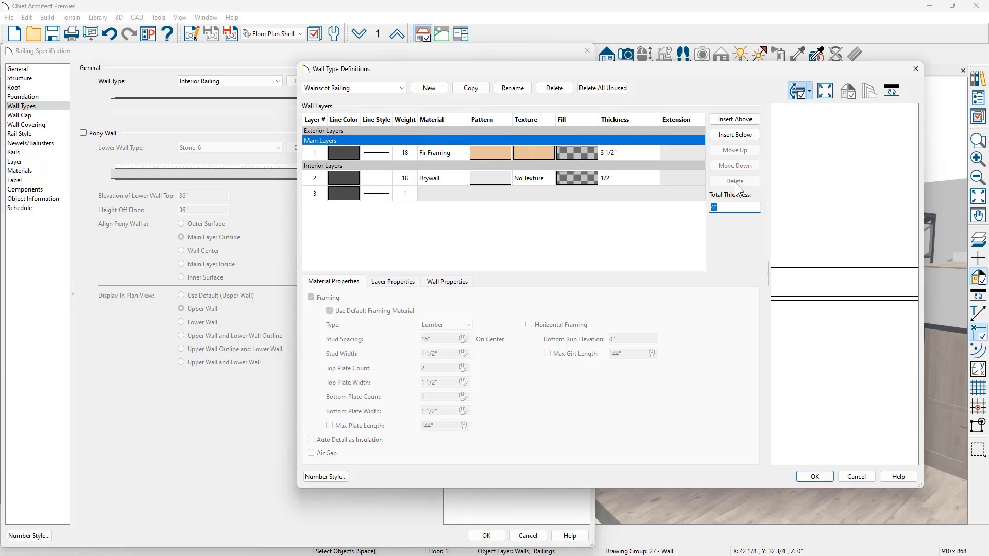
pyautogui.click(650, 181)
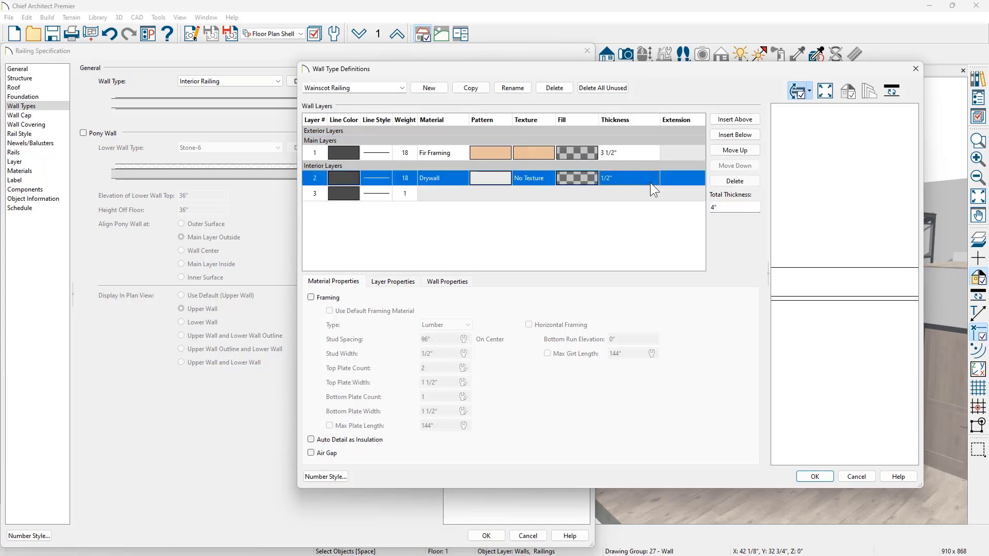
pyautogui.click(736, 181)
pyautogui.click(641, 155)
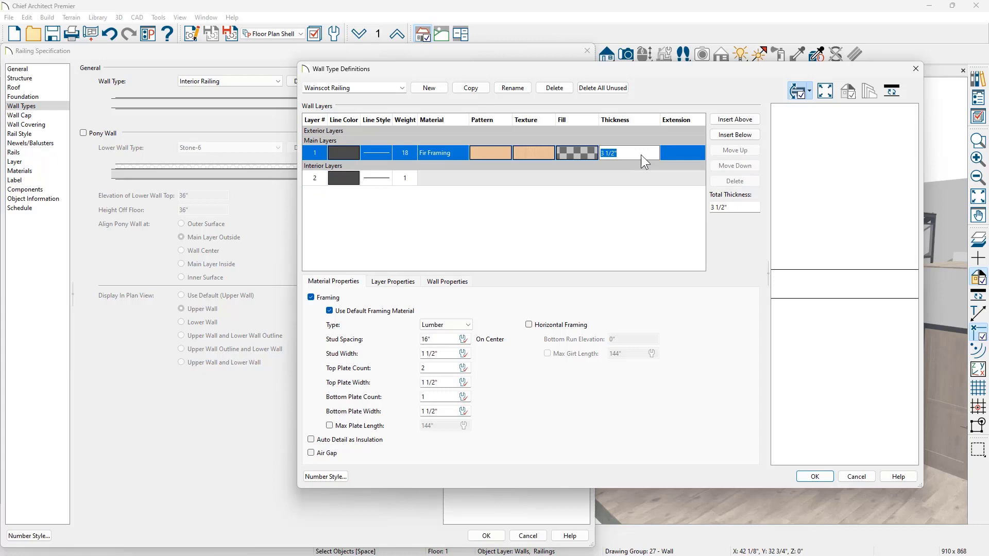
pyautogui.write('1')
pyautogui.press('Return')
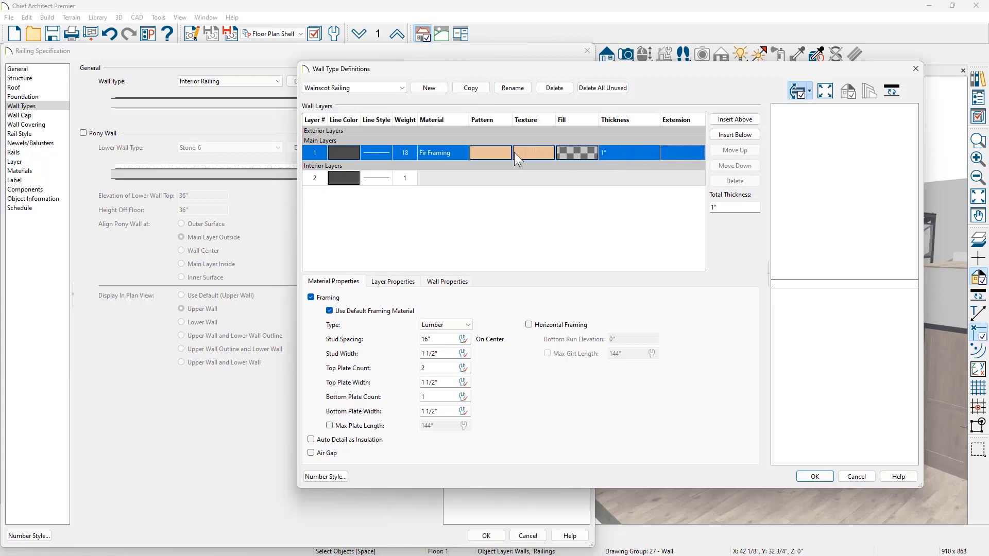
pyautogui.click(312, 297)
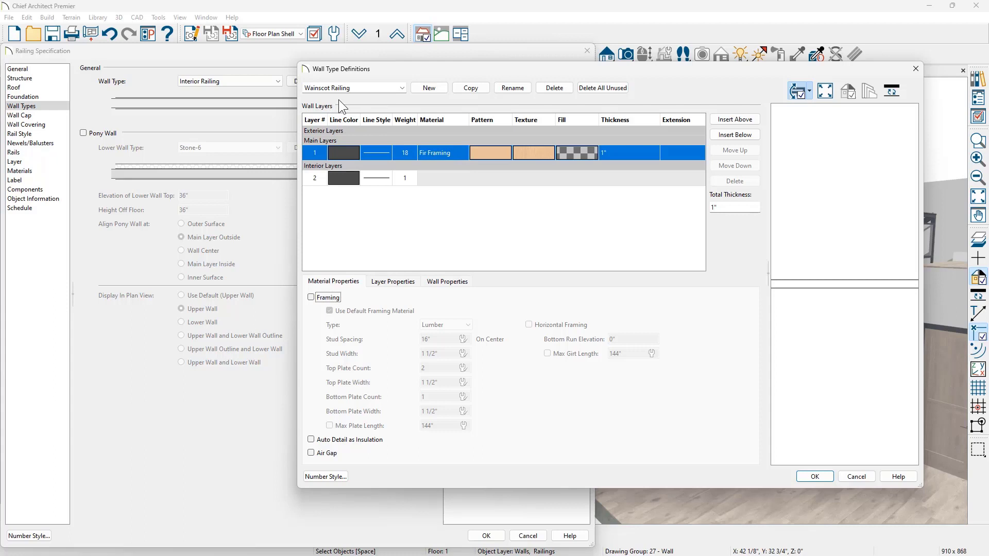
# Apply the Wainscot Railing wall type and uncheck Raise/Lower Bottom so the bottom rail sits at the floor
pyautogui.click(807, 475)
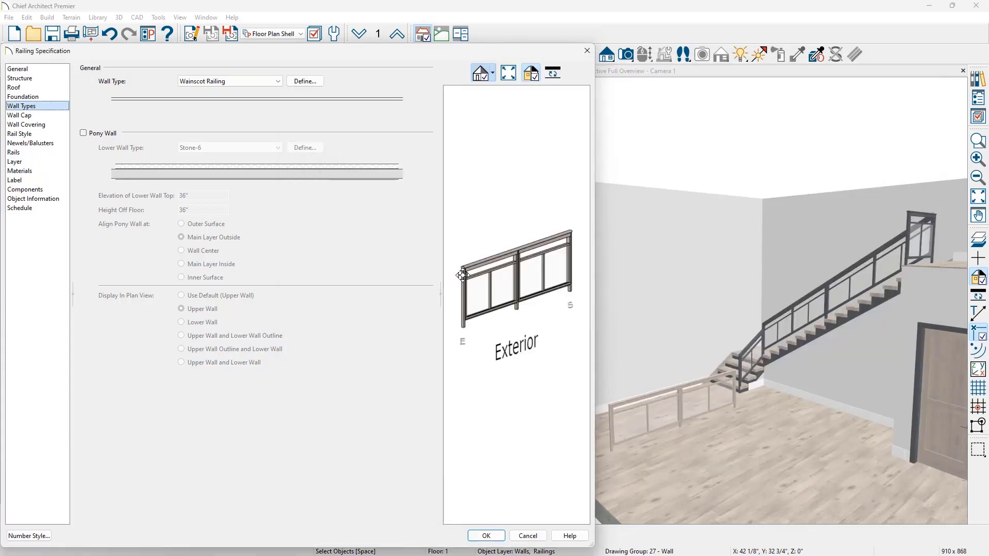
pyautogui.click(49, 135)
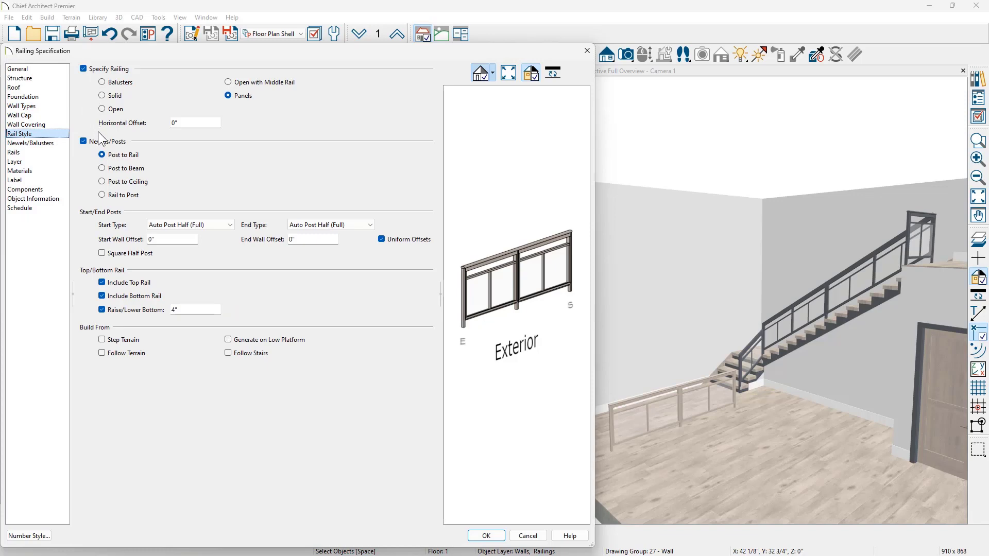
pyautogui.click(106, 310)
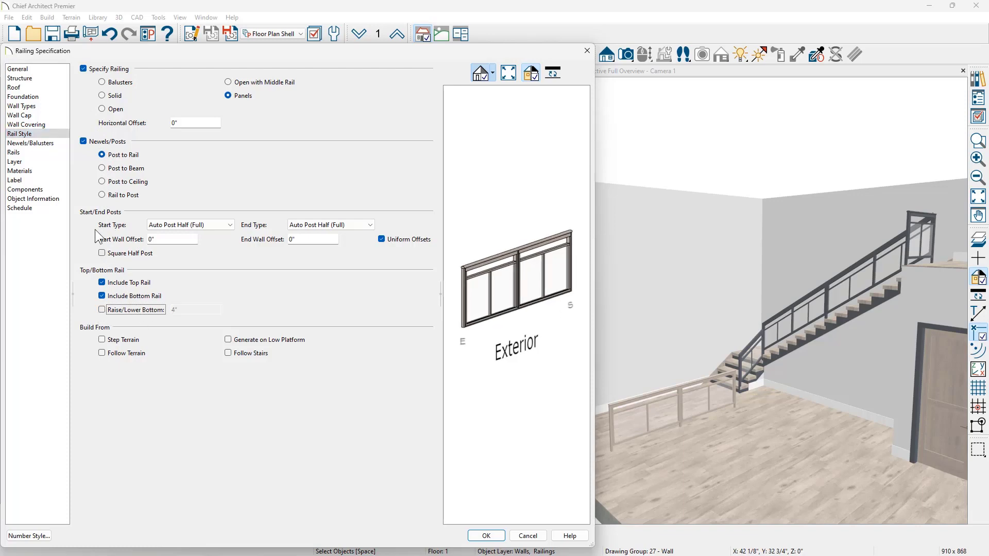
pyautogui.click(45, 144)
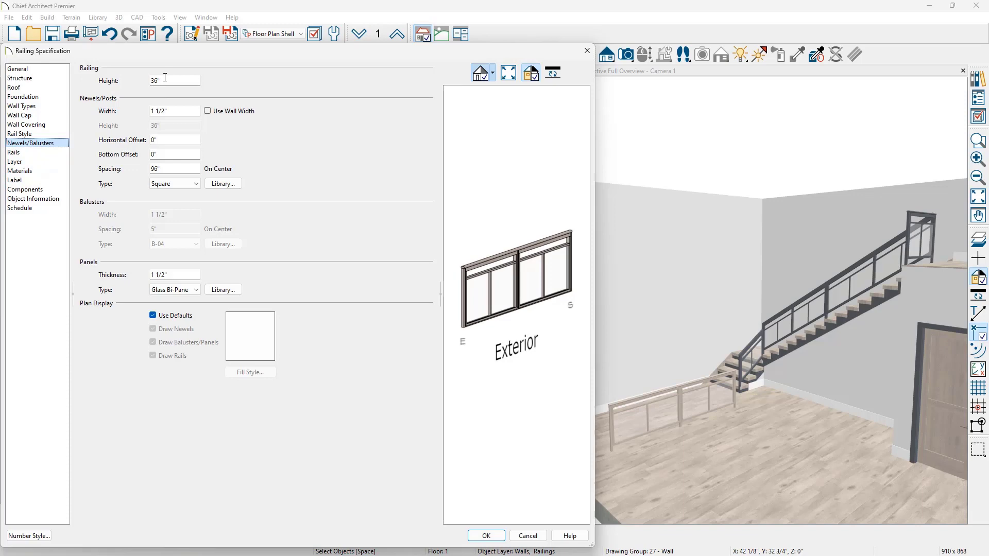
# Set the railing height to 48" and the panel thickness to 1"
pyautogui.click(168, 80)
pyautogui.write('48')
pyautogui.press('Tab')
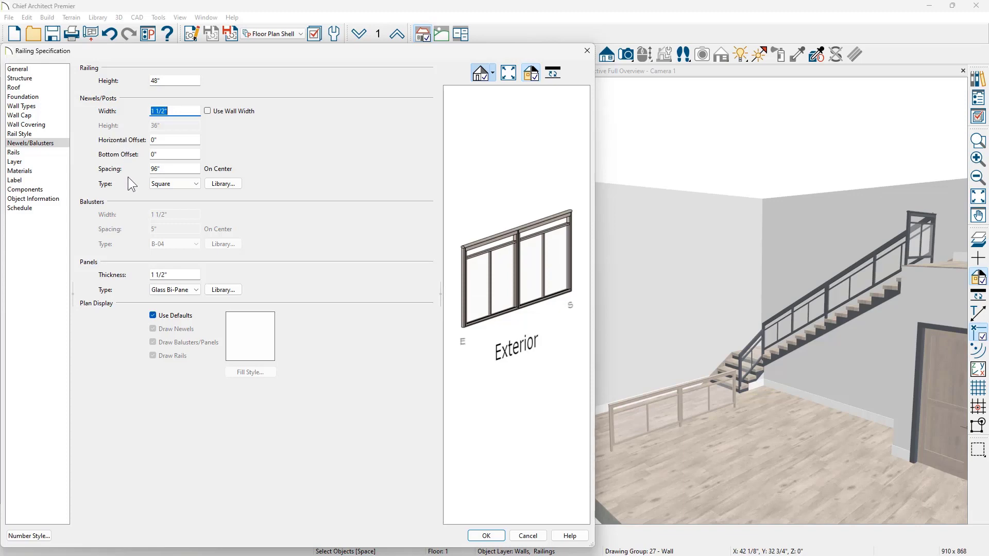
pyautogui.moveTo(177, 275); pyautogui.dragTo(140, 277)
pyautogui.write('1')
pyautogui.press('Tab')
pyautogui.moveTo(486, 274)
pyautogui.mouseDown()
pyautogui.moveTo(469, 281)
pyautogui.moveTo(497, 277)
pyautogui.mouseUp()
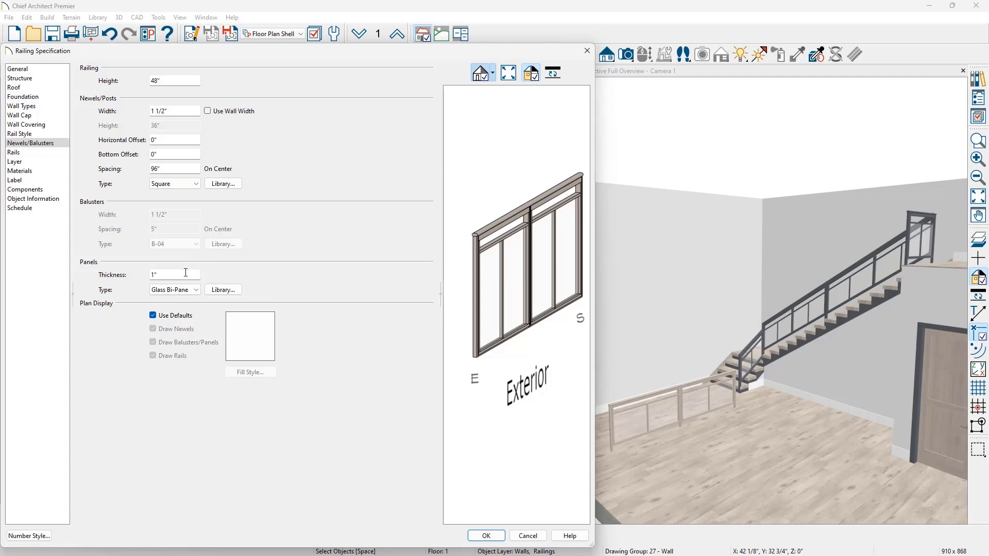
# Use custom plan display settings with a 50% transparent fill
pyautogui.click(153, 315)
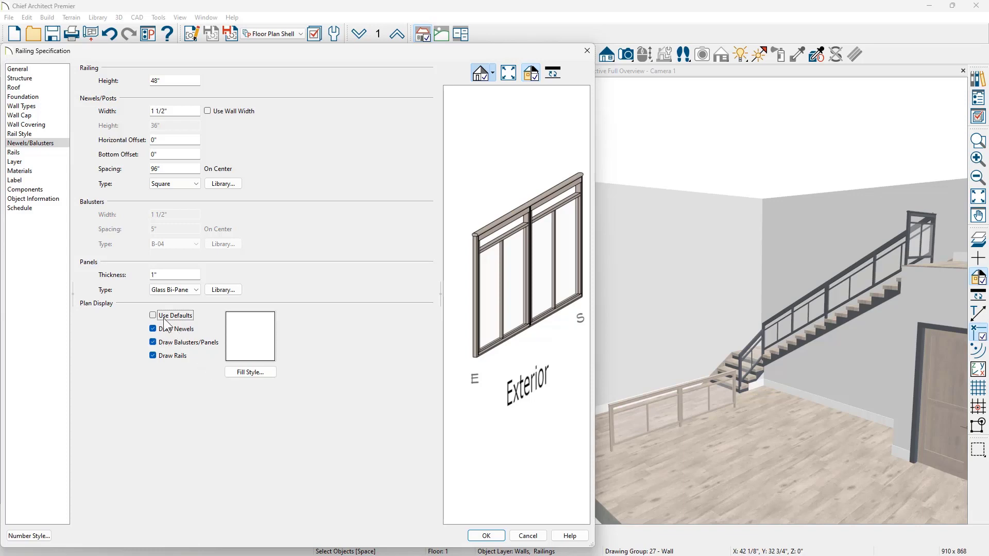
pyautogui.click(240, 374)
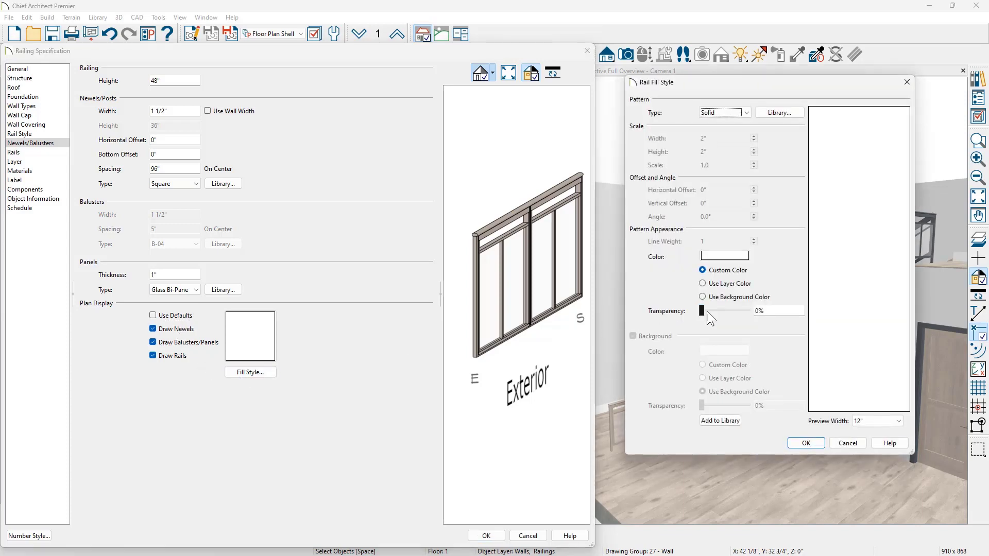
pyautogui.doubleClick(771, 312)
pyautogui.write('50')
pyautogui.click(799, 440)
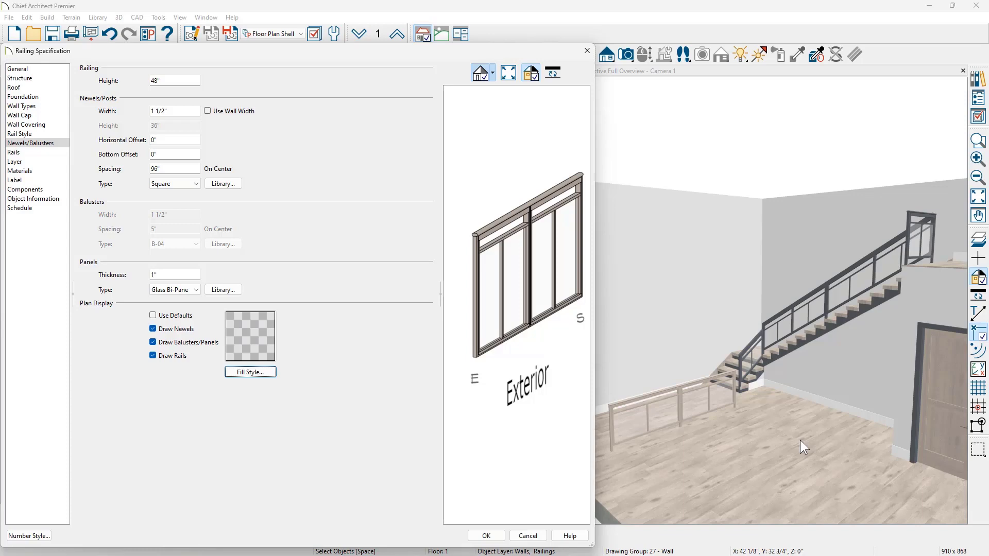
# Replace the top rail with the CA-29 chair rail profile sized 1" × 3"
pyautogui.click(29, 152)
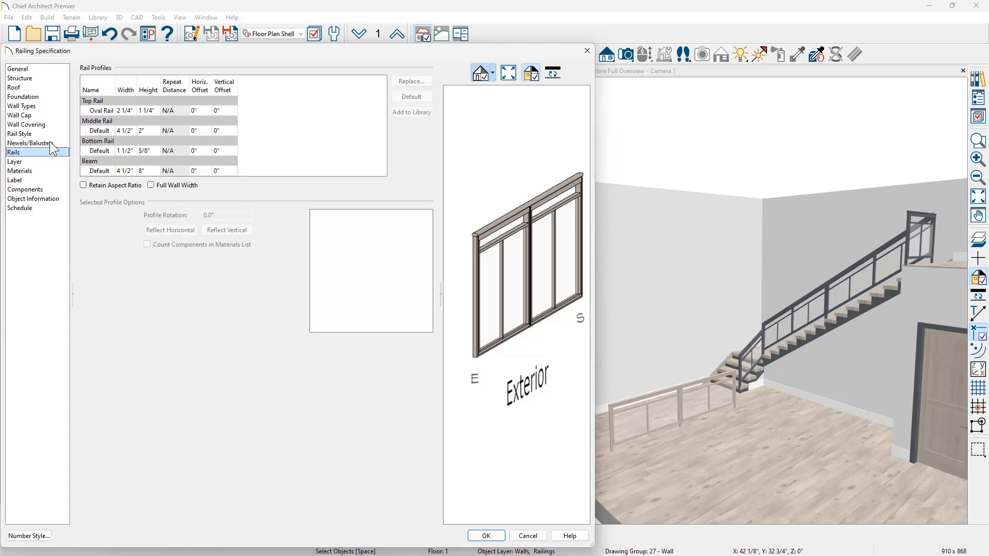
pyautogui.click(102, 112)
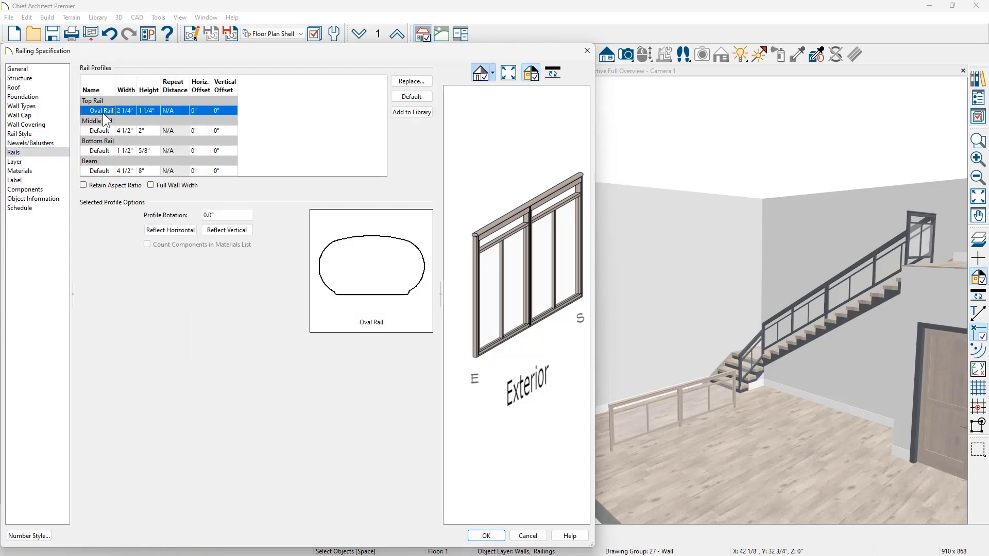
pyautogui.click(411, 82)
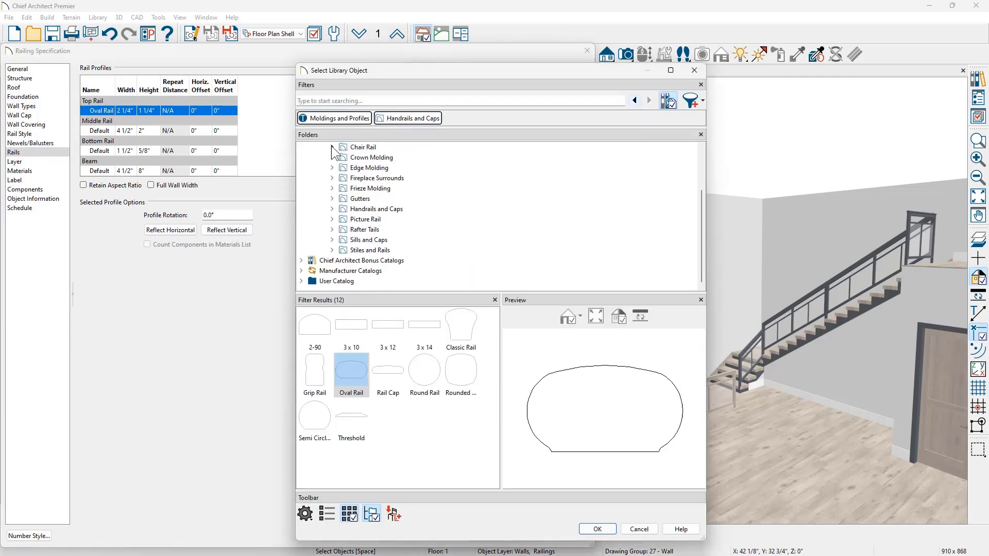
pyautogui.scroll(2, 338, 157)
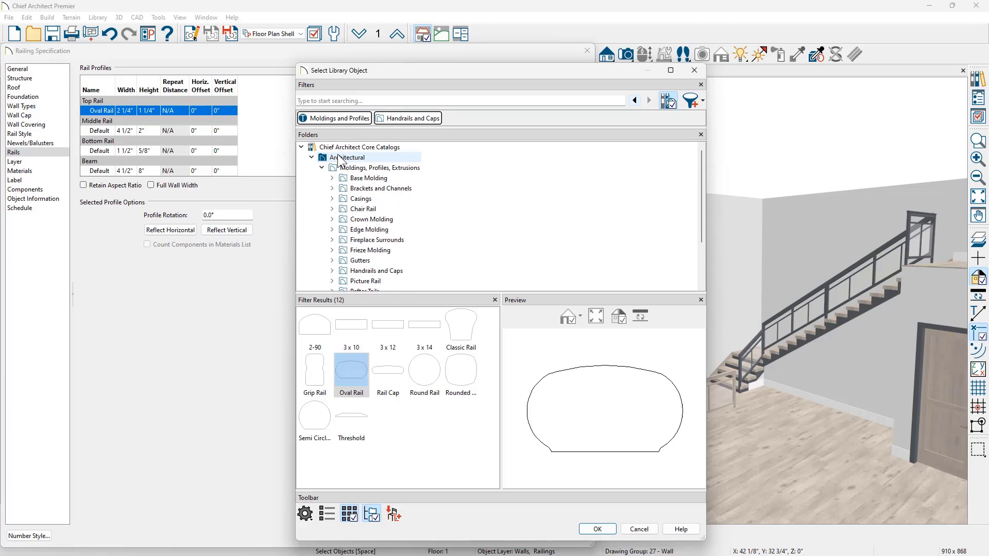
pyautogui.click(364, 209)
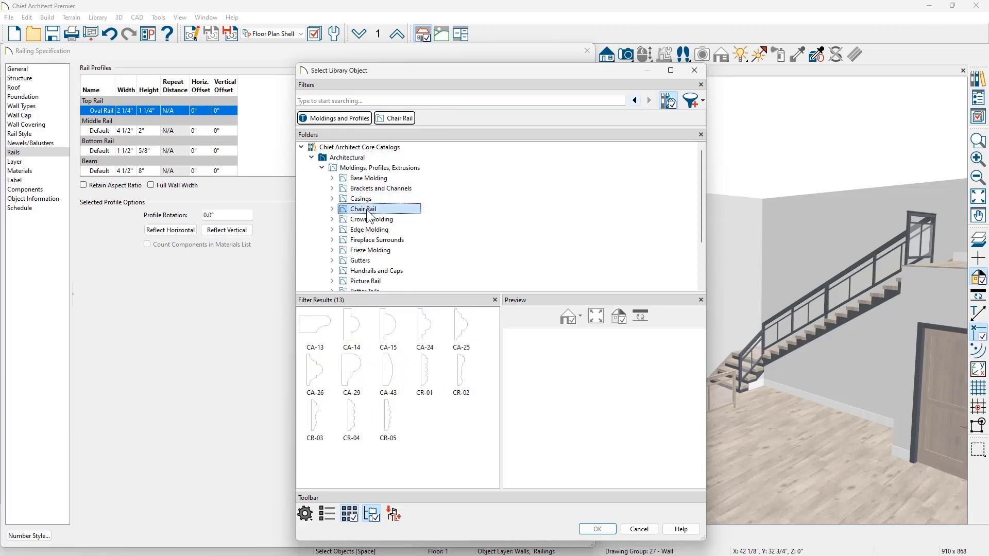
pyautogui.click(351, 371)
pyautogui.click(596, 529)
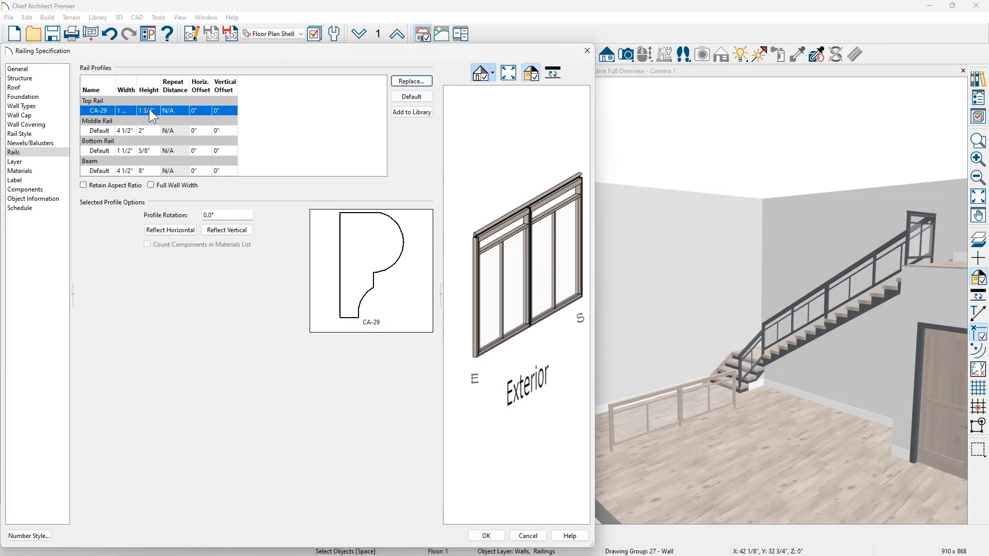
pyautogui.click(149, 110)
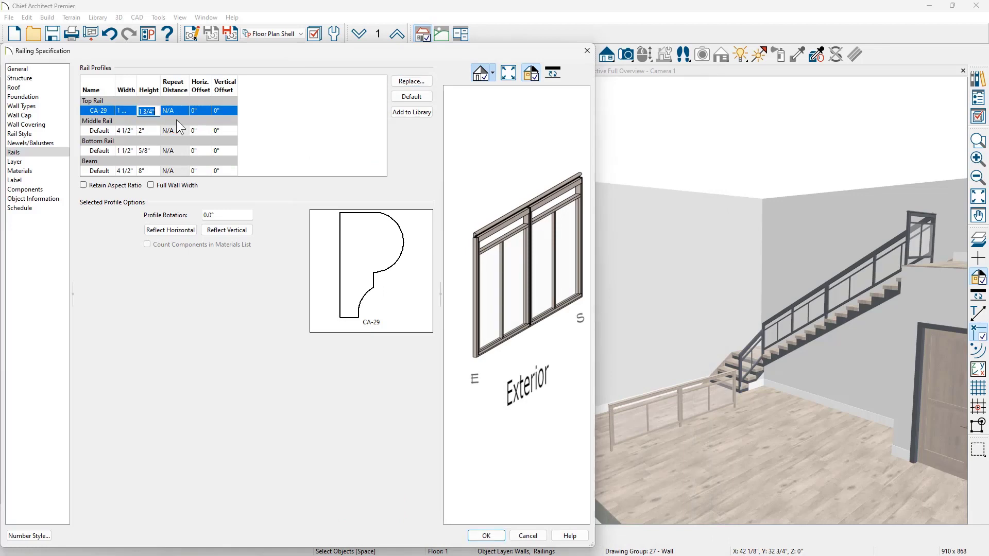
pyautogui.write('3')
pyautogui.press('Return')
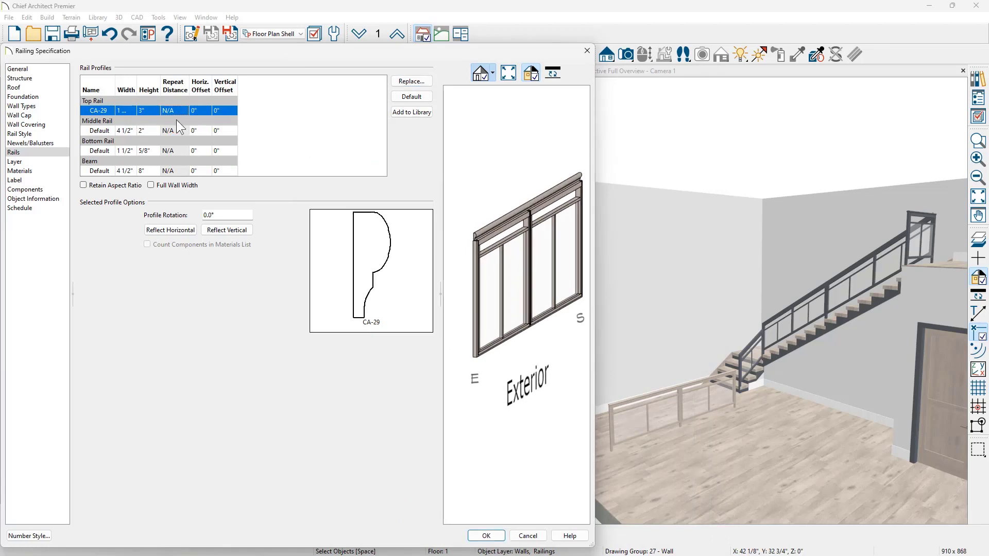
pyautogui.click(128, 111)
pyautogui.press('Tab')
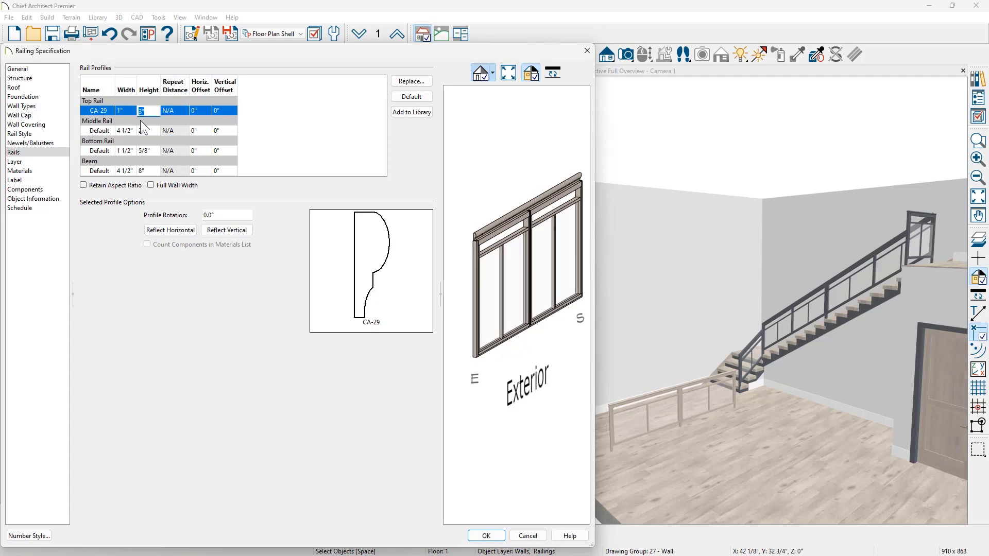
# Replace the bottom rail with the CA-52 base molding sized 1" × 7 1/2"
pyautogui.click(111, 151)
pyautogui.click(128, 151)
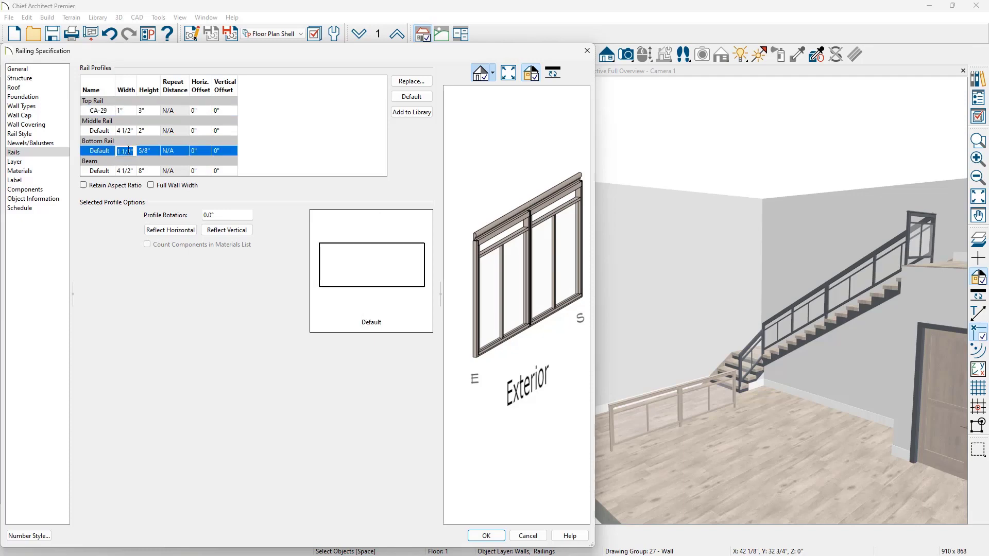
pyautogui.click(410, 82)
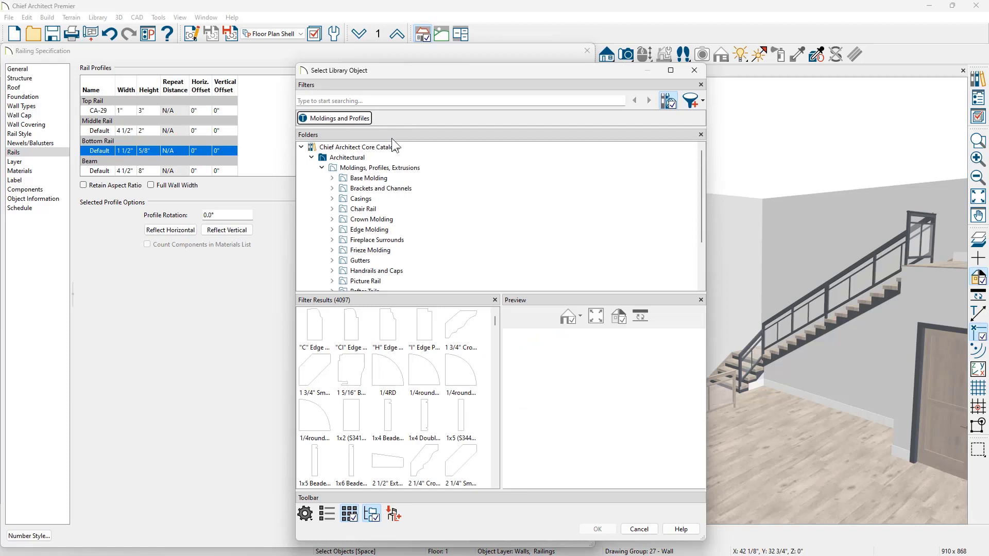
pyautogui.click(366, 178)
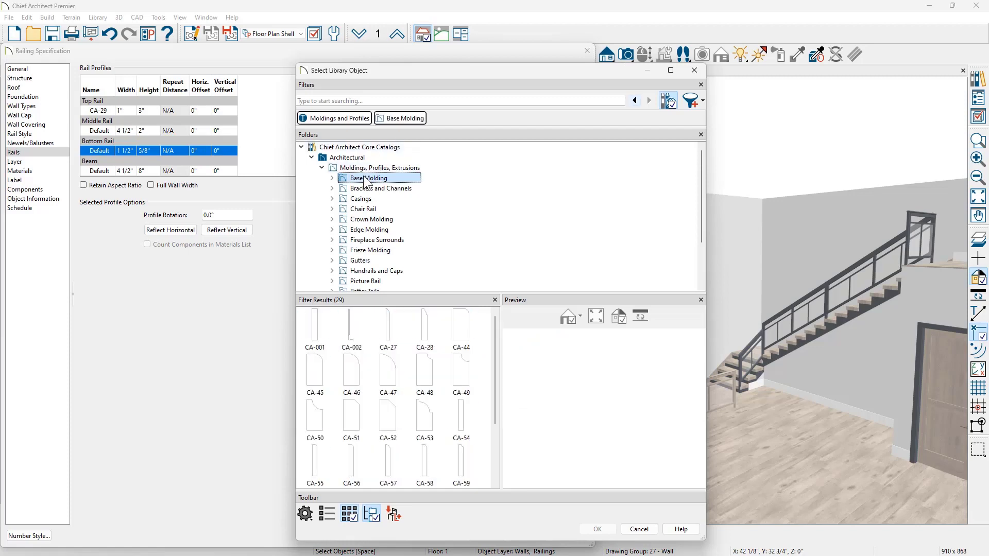
pyautogui.click(401, 417)
pyautogui.click(598, 529)
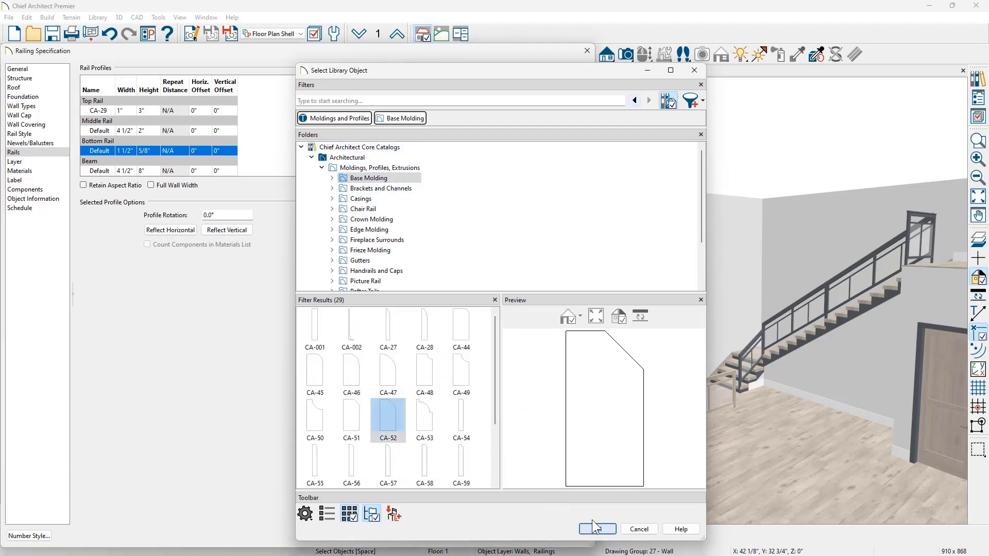
pyautogui.click(134, 153)
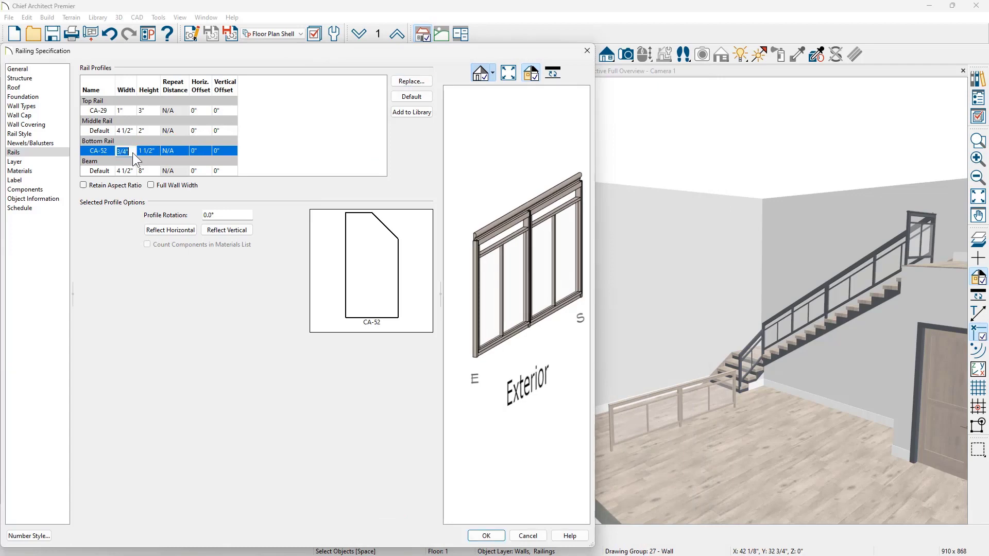
pyautogui.write('1')
pyautogui.click(142, 150)
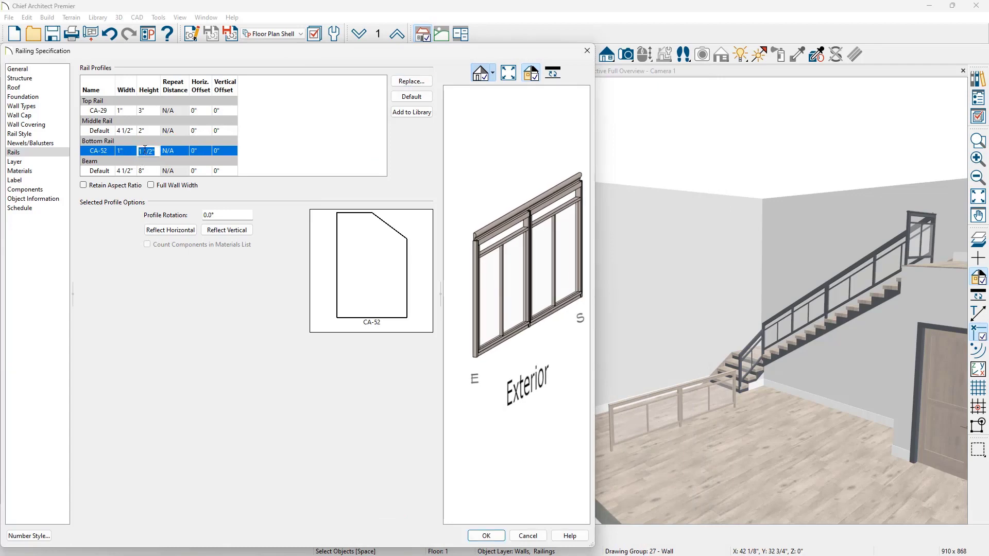
pyautogui.click(140, 151)
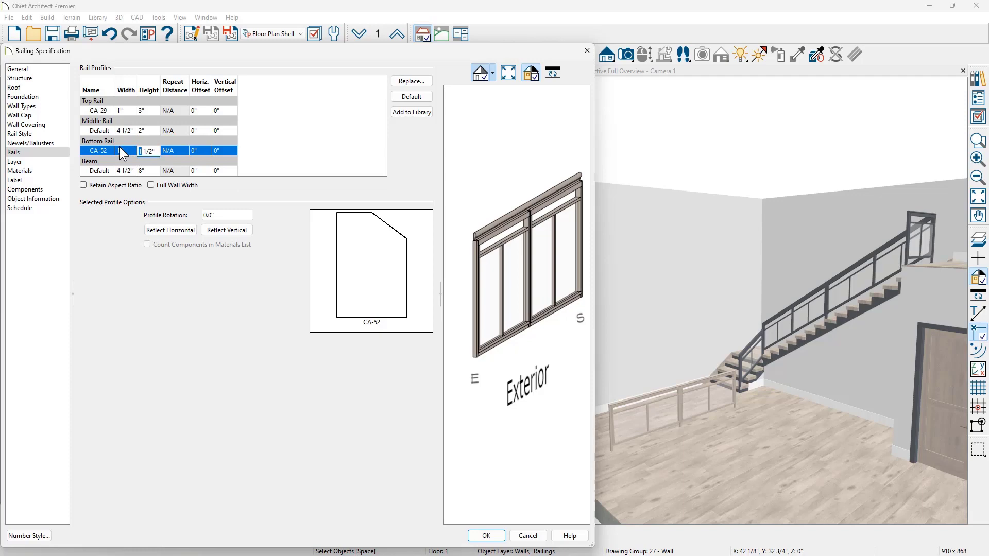
pyautogui.write('7')
pyautogui.press('Return')
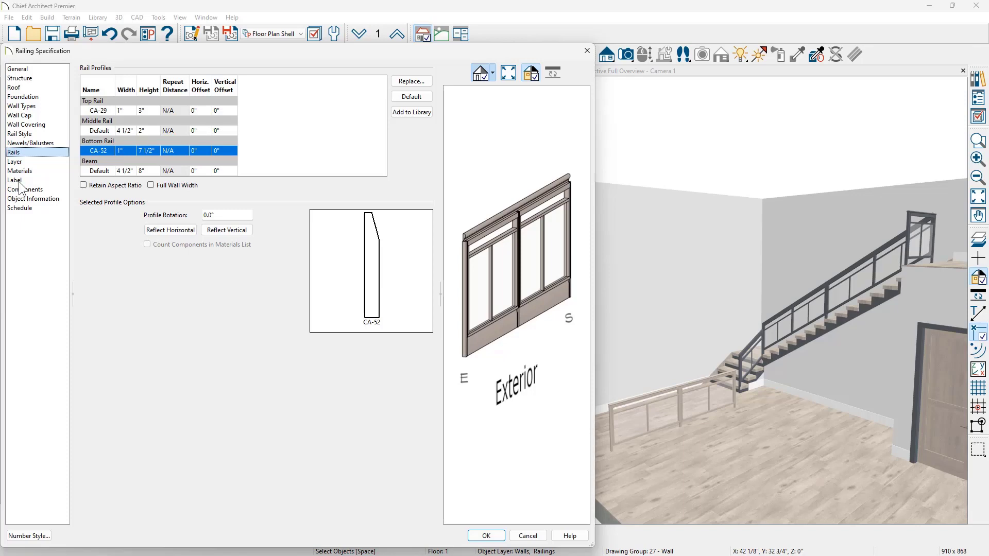
# Exclude the railing from the schedule, remove its newels and posts, and apply the settings
pyautogui.click(24, 209)
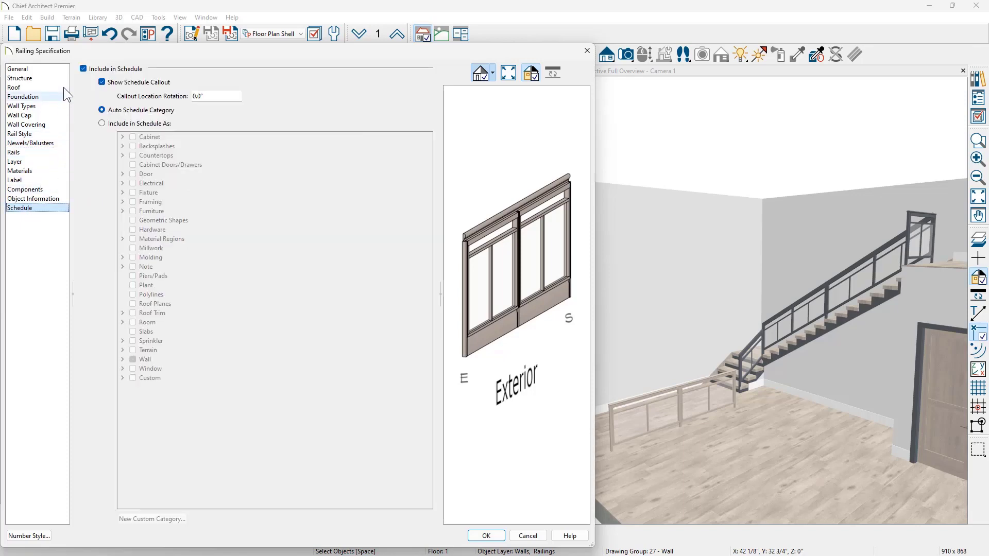
pyautogui.click(84, 68)
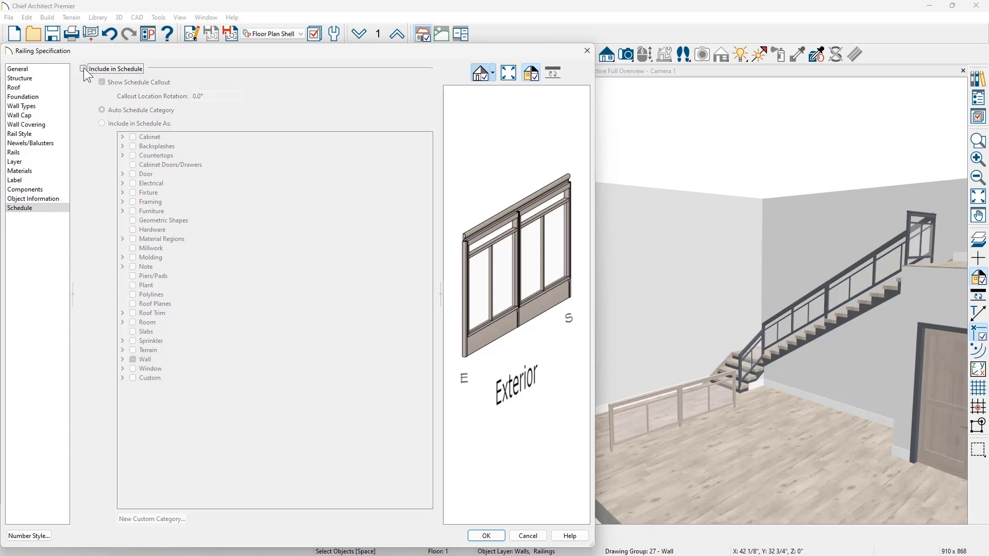
pyautogui.hotkey('shift', 'Tab')
pyautogui.click(21, 134)
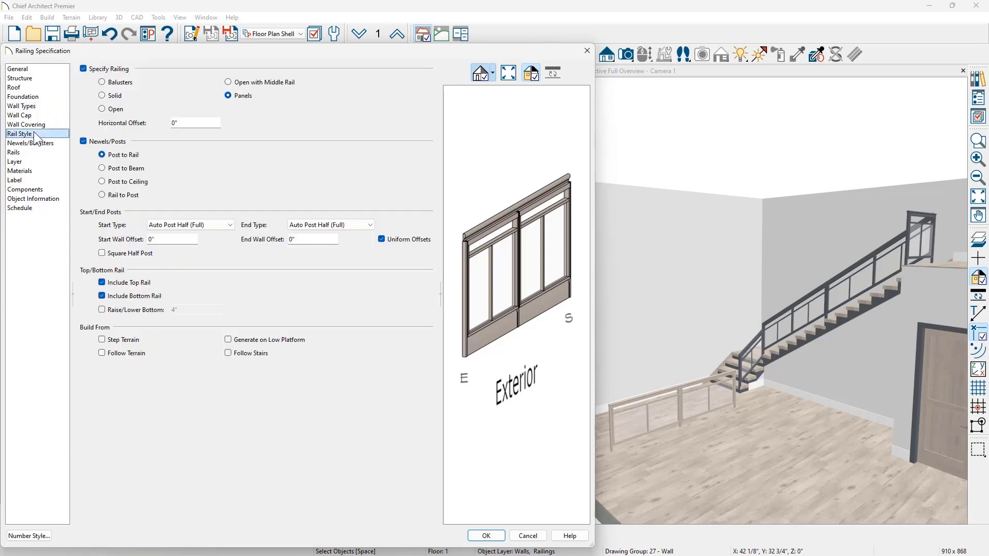
pyautogui.click(84, 142)
pyautogui.click(86, 146)
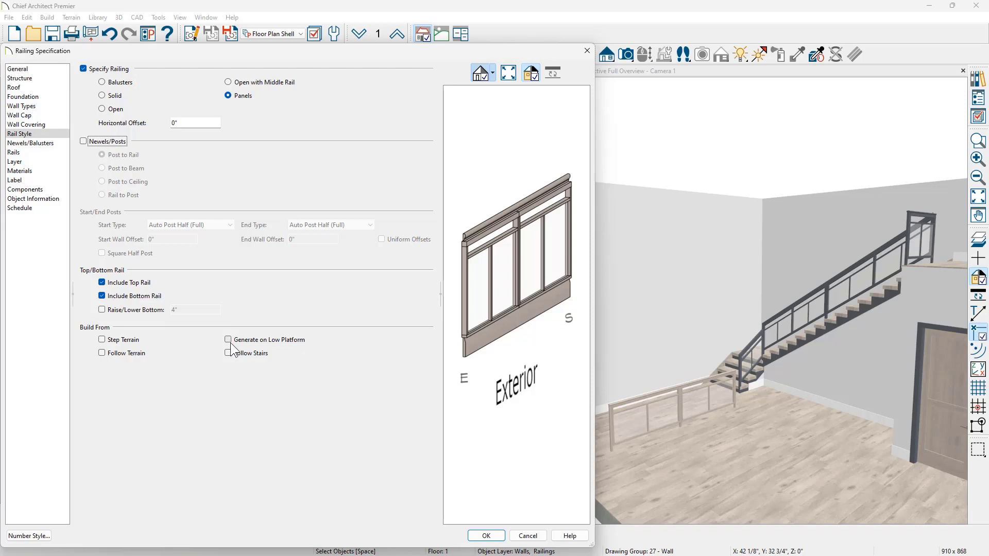
pyautogui.click(486, 536)
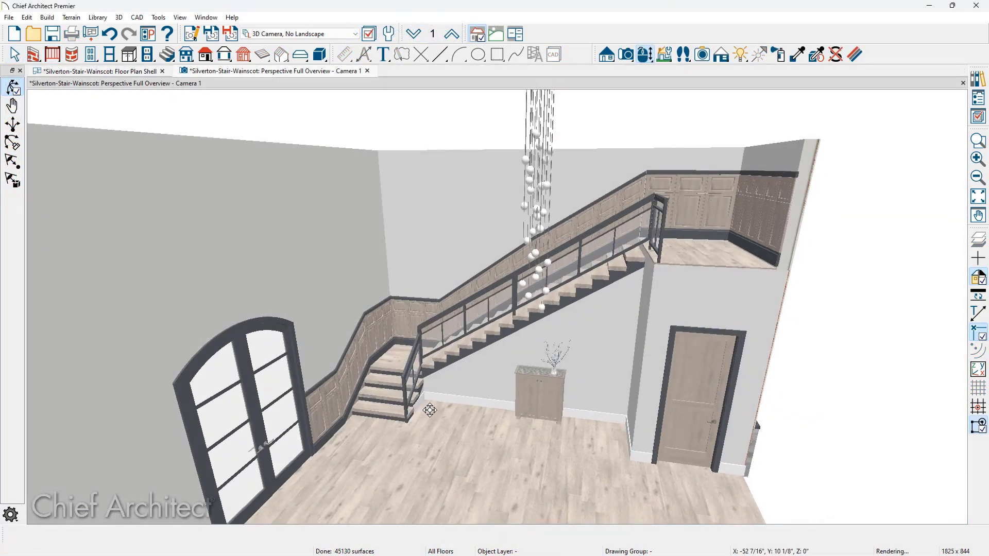
pyautogui.moveTo(429, 410); pyautogui.dragTo(360, 365)
pyautogui.scroll(3, 359, 365)
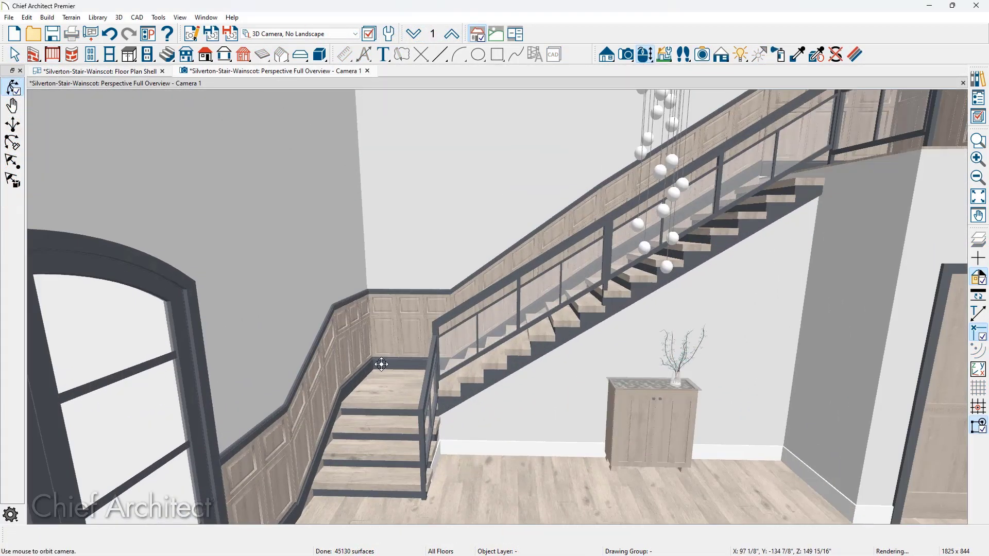
pyautogui.scroll(2, 412, 361)
pyautogui.moveTo(421, 360); pyautogui.dragTo(593, 417)
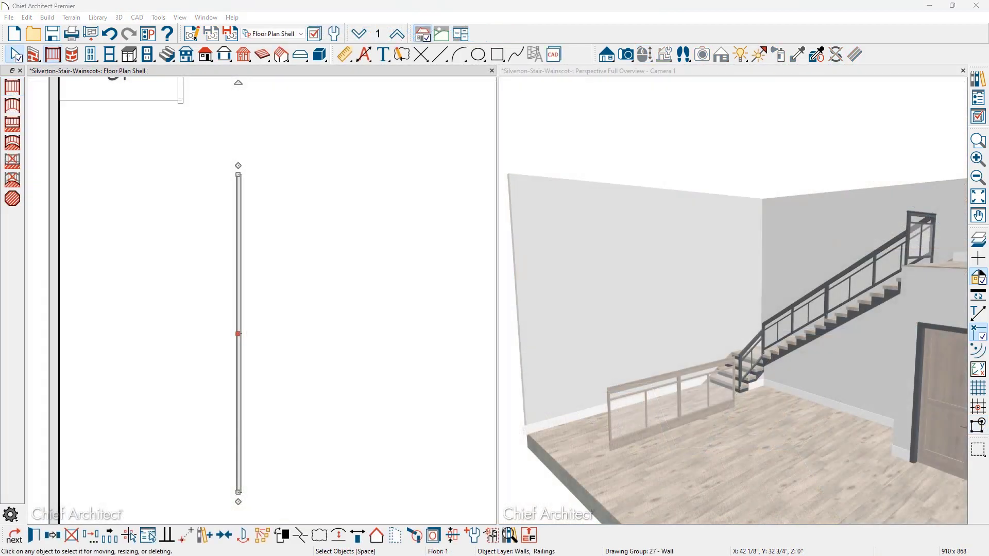
# Search the library for 'wainscot' and select the Center piece under Wainscoting > Double Panel
pyautogui.click(978, 79)
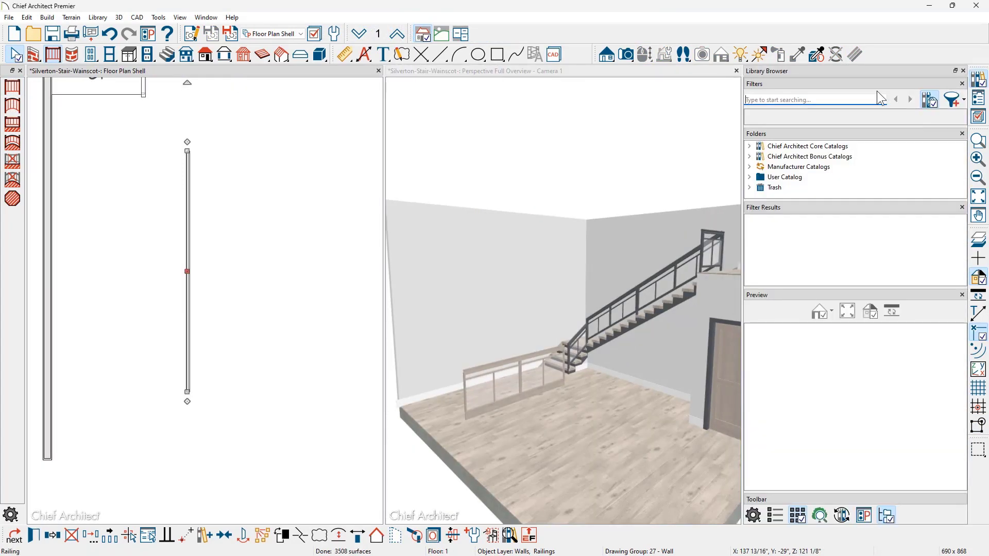
pyautogui.click(834, 98)
pyautogui.write('wa')
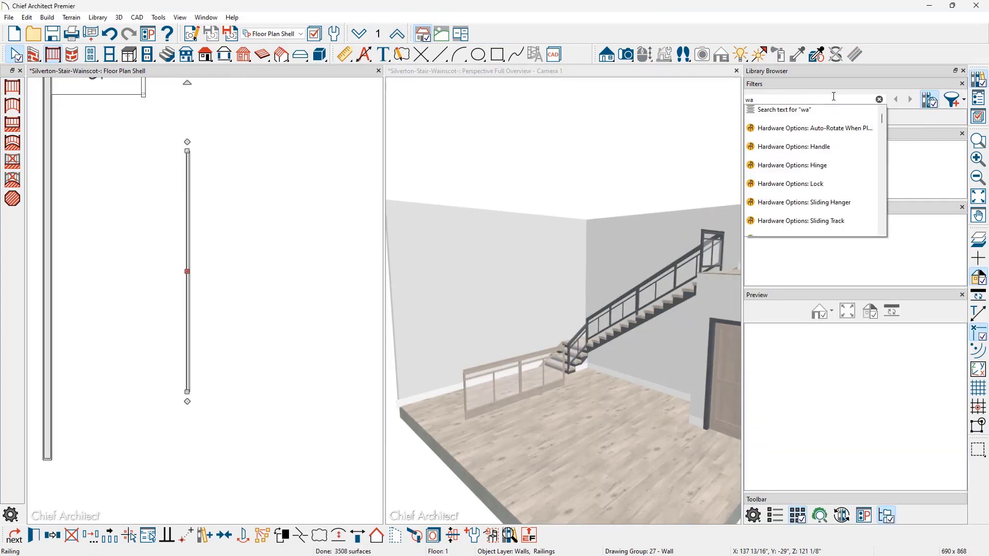
pyautogui.write('inscot')
pyautogui.click(836, 110)
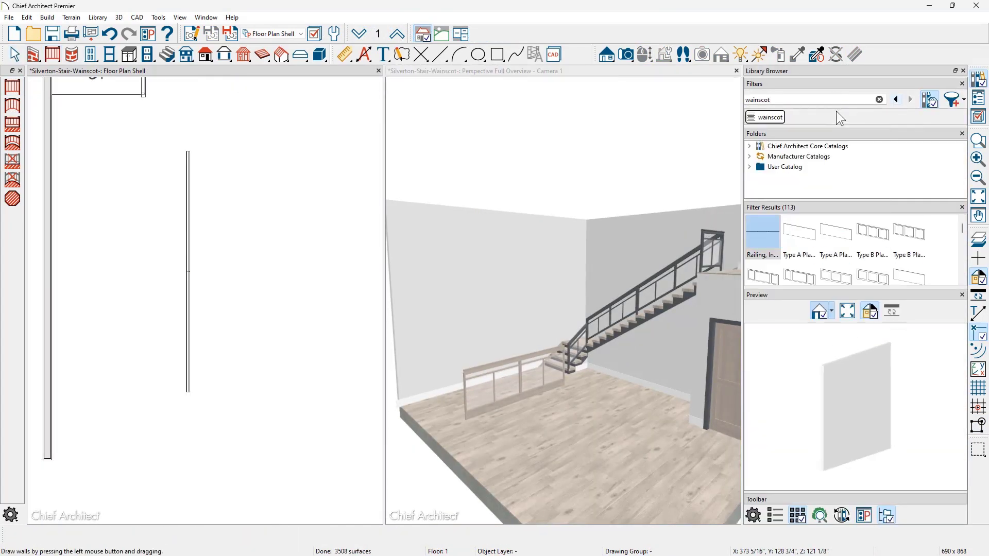
pyautogui.click(750, 146)
pyautogui.click(759, 157)
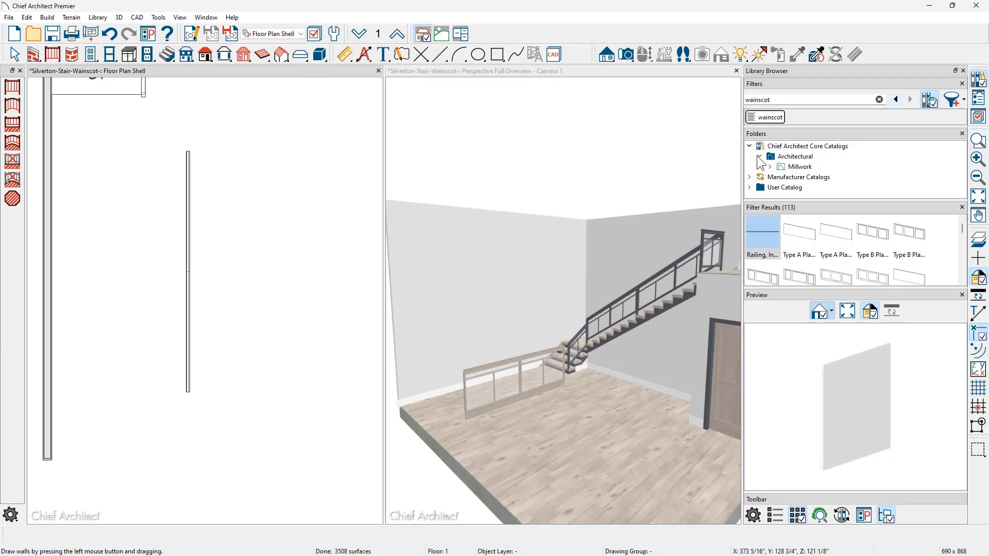
pyautogui.click(770, 167)
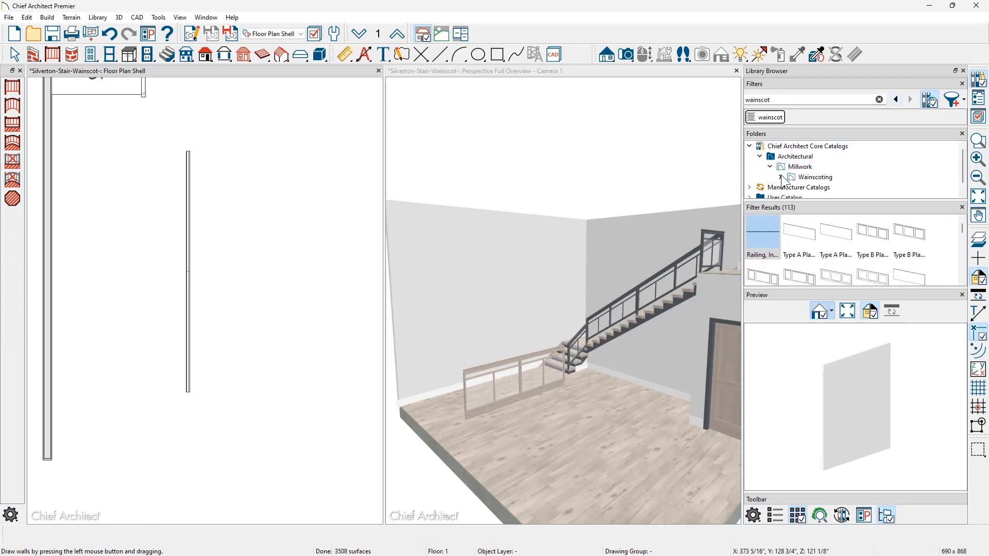
pyautogui.click(781, 177)
pyautogui.click(825, 185)
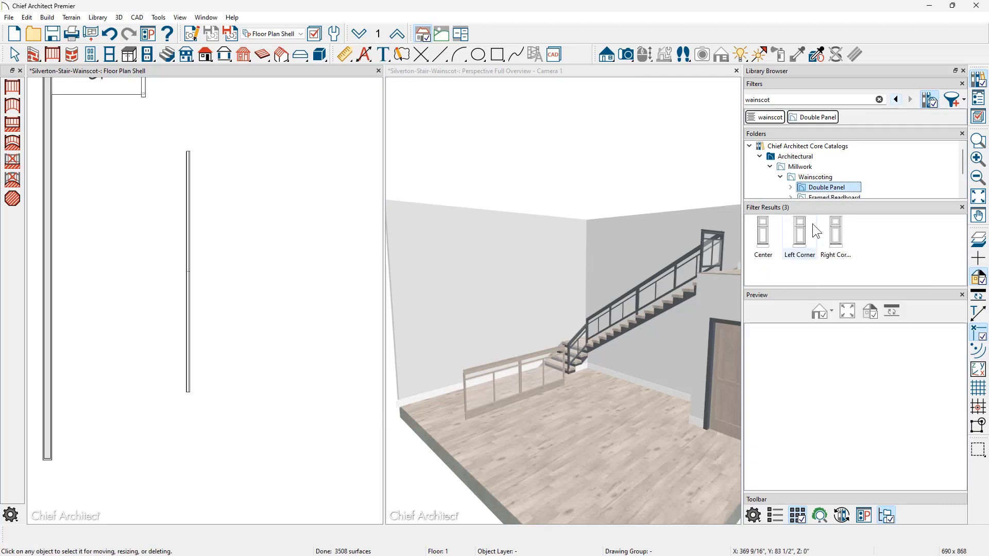
pyautogui.click(769, 236)
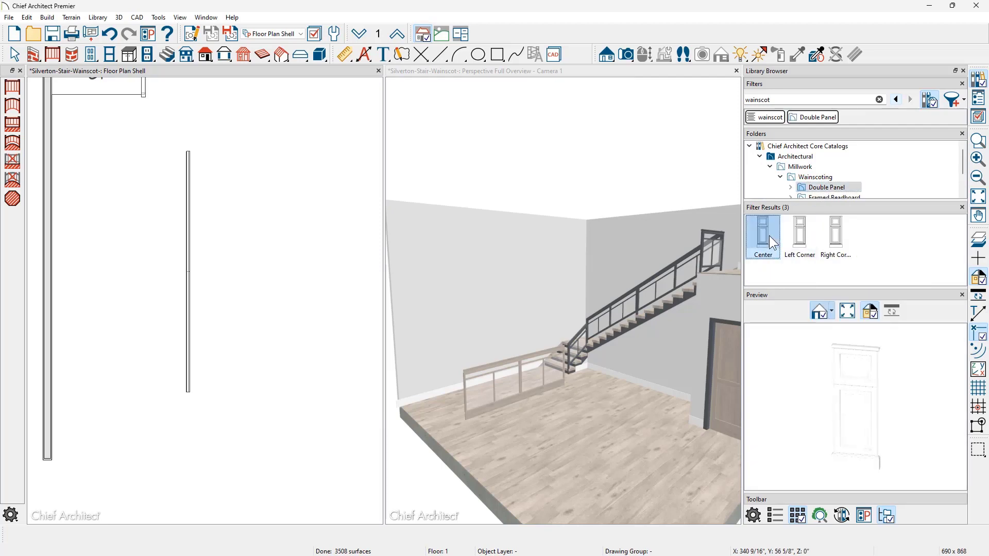
# Place the Center Double Panel wainscot on the wall beside the bottom of the stairs
pyautogui.scroll(4, 650, 340)
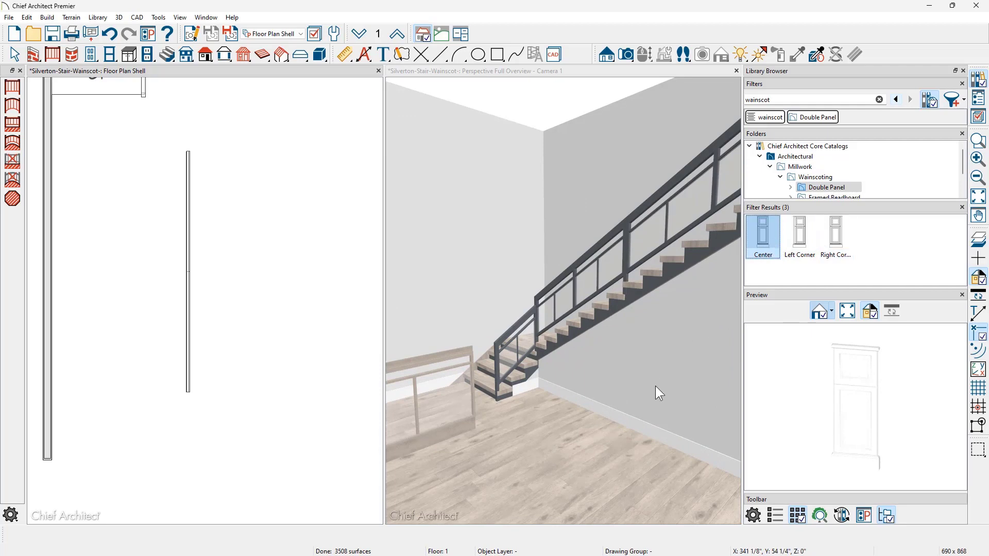
pyautogui.click(776, 233)
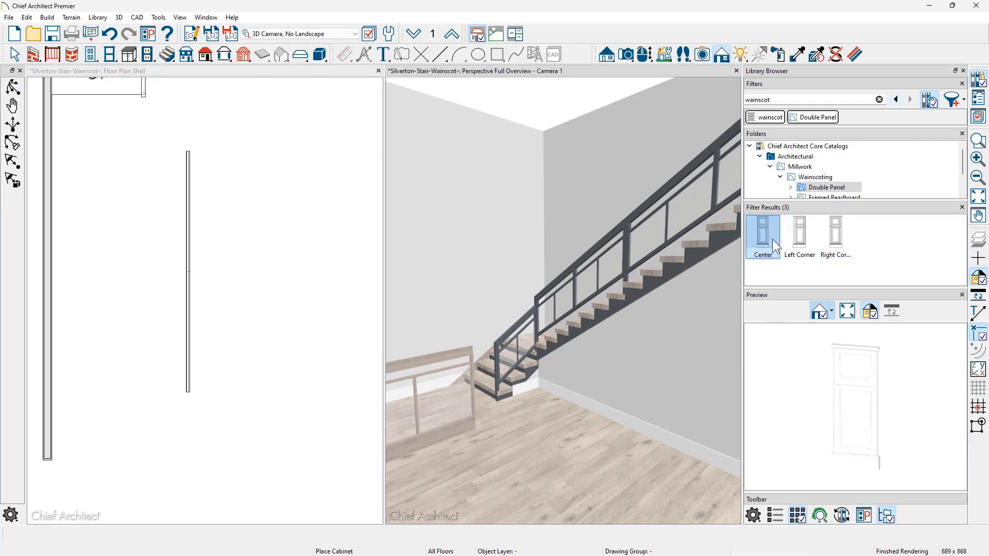
pyautogui.click(651, 377)
pyautogui.scroll(5, 651, 376)
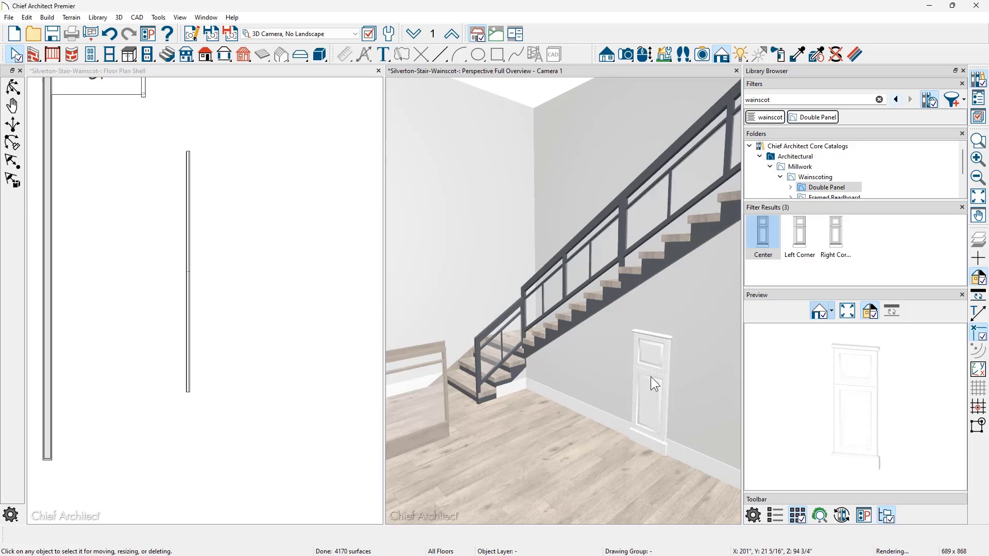
pyautogui.scroll(2, 651, 376)
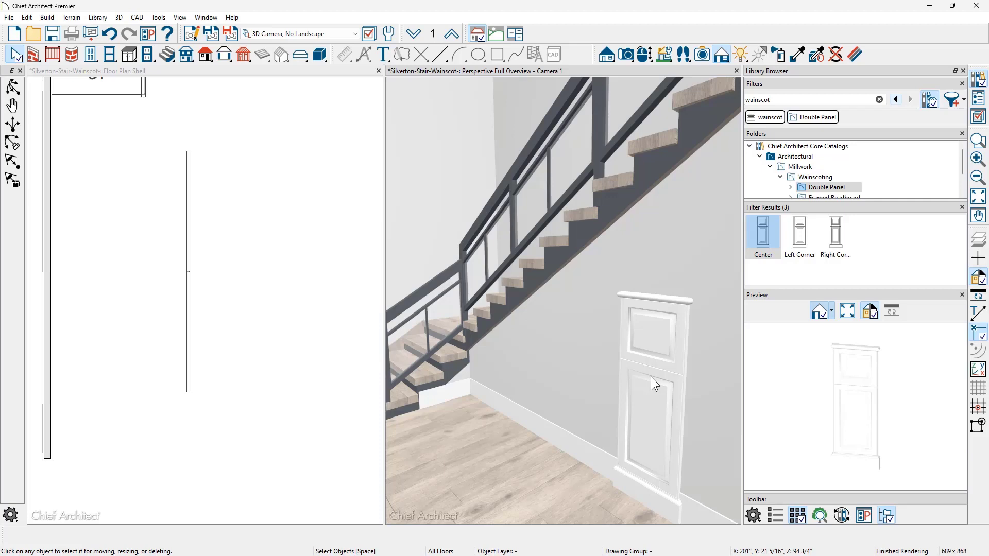
# Remove the CA-35 and CA-63 moldings and both blank areas from the wainscot panel's face
pyautogui.doubleClick(651, 376)
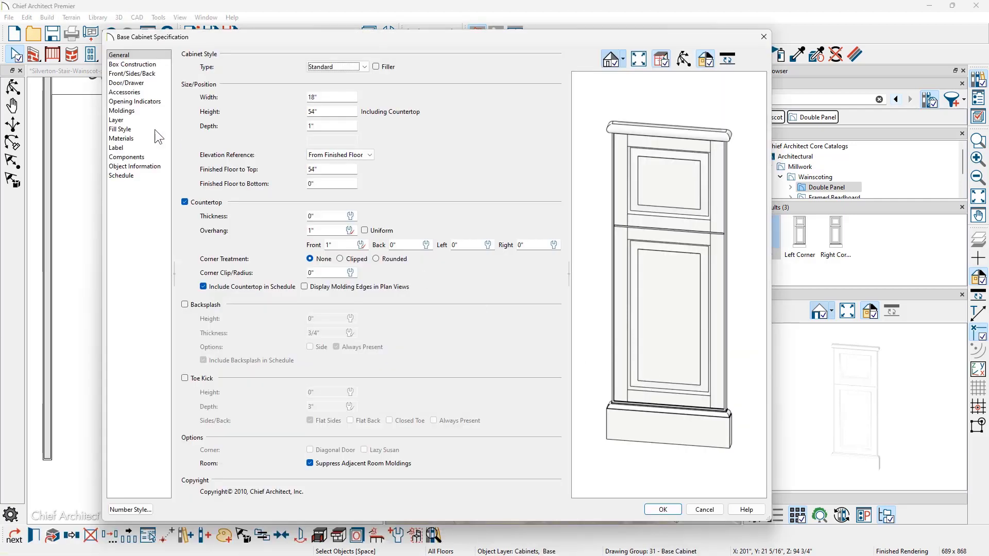
pyautogui.click(143, 110)
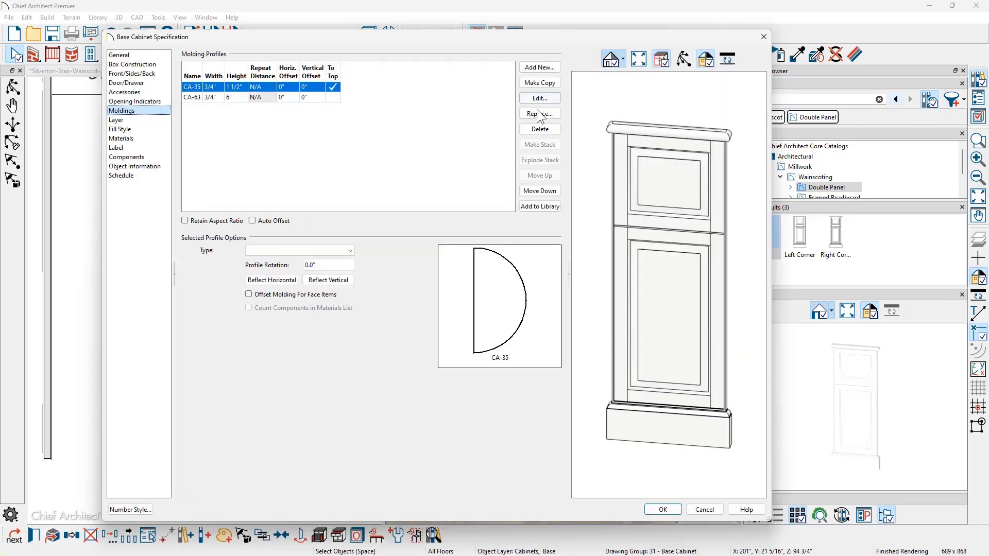
pyautogui.click(550, 129)
pyautogui.click(551, 128)
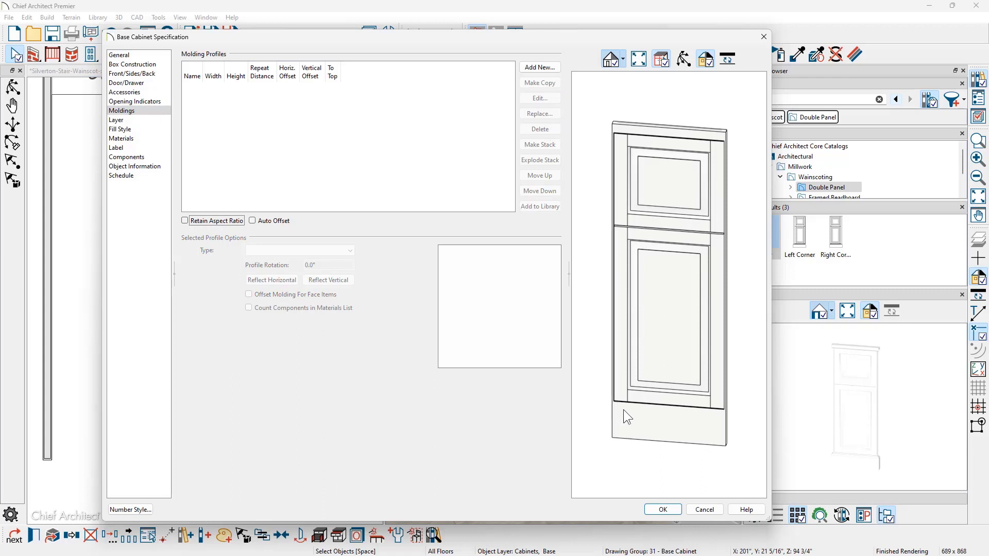
pyautogui.click(647, 363)
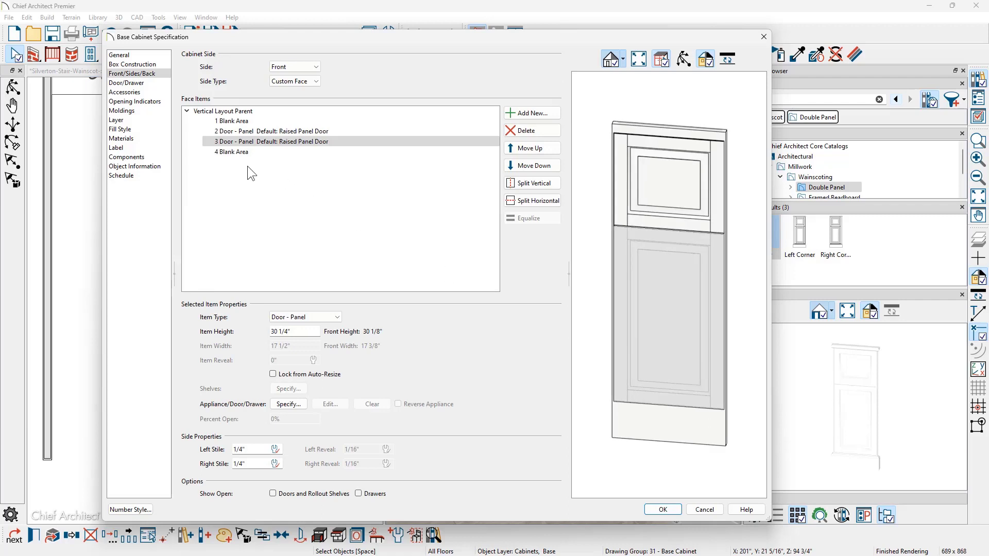
pyautogui.click(252, 153)
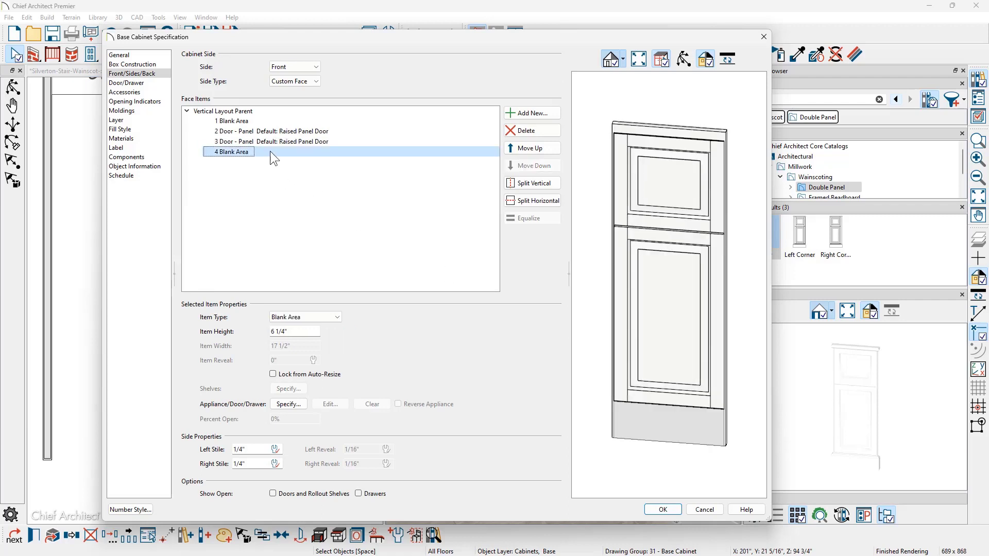
pyautogui.click(549, 131)
pyautogui.click(261, 121)
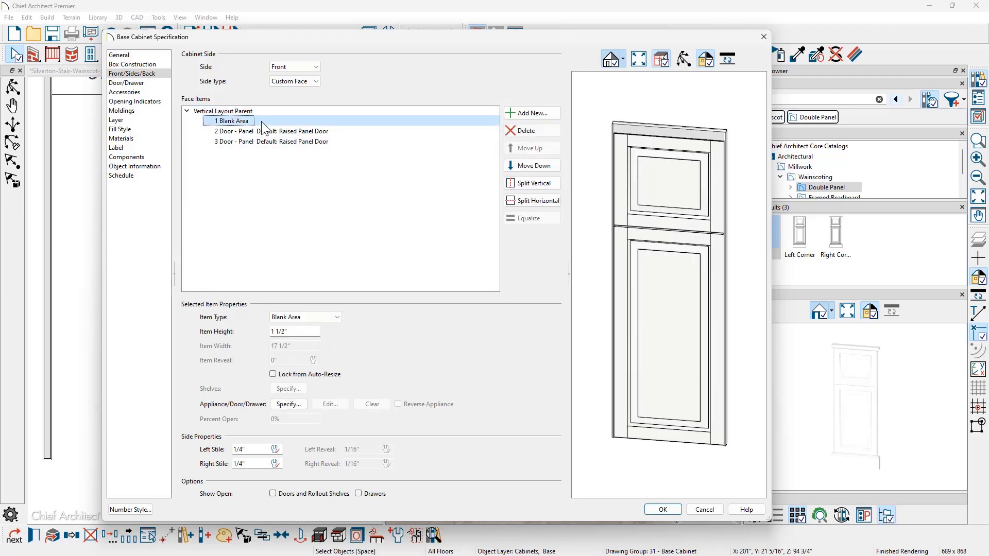
pyautogui.click(533, 130)
# Set the wainscot panel's height to 48" and apply the changes
pyautogui.click(138, 55)
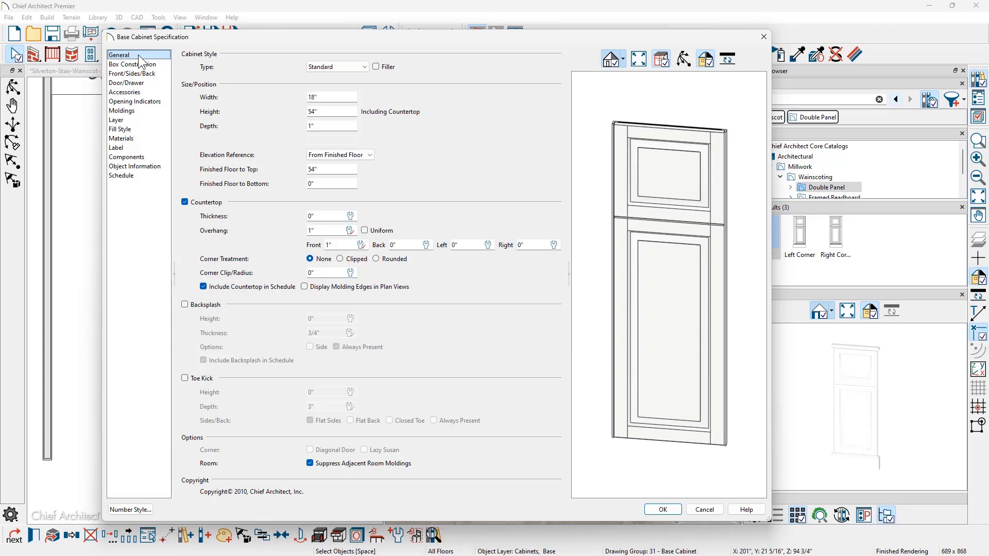
pyautogui.click(326, 111)
pyautogui.write('48')
pyautogui.press('Tab')
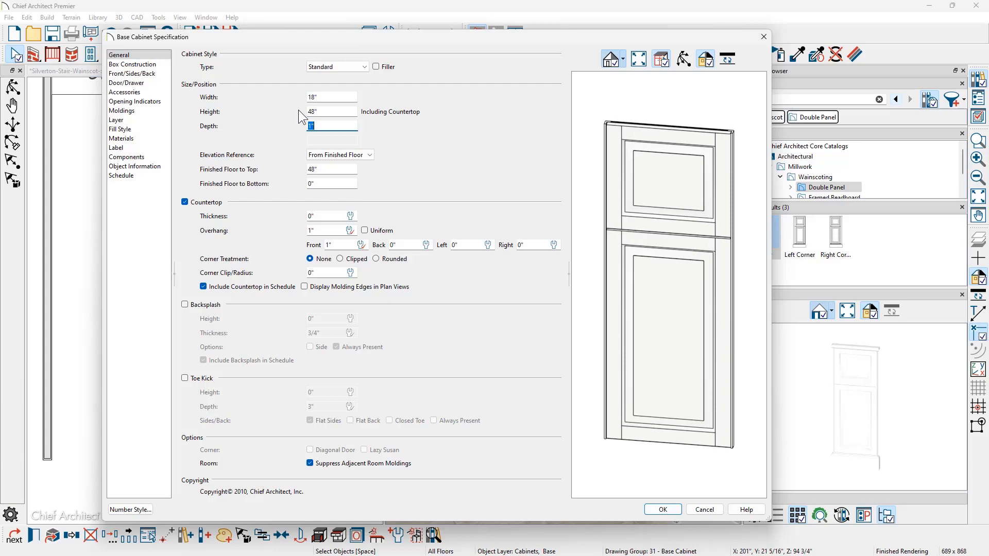
pyautogui.click(653, 510)
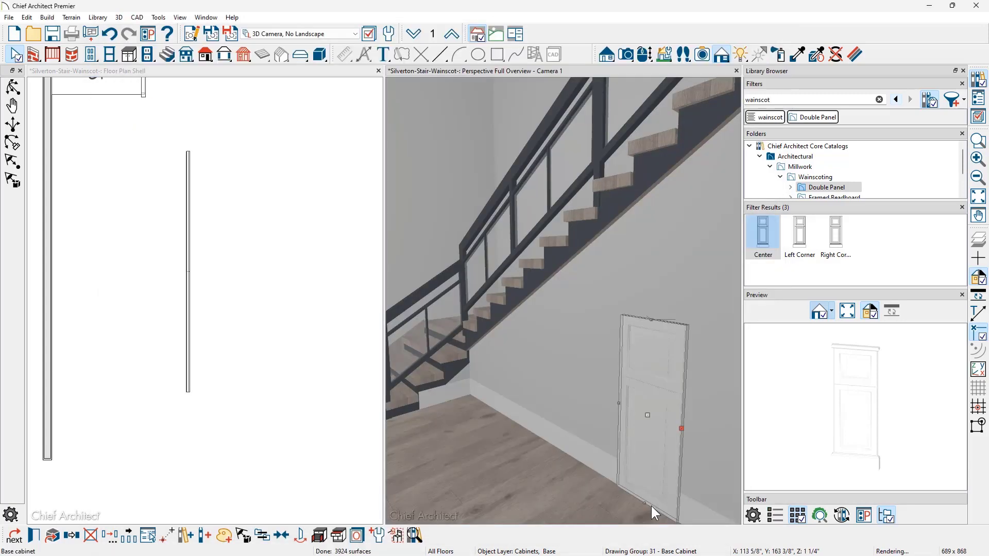
# Sample the oak material from a stair tread and paint it onto the wainscot panel
pyautogui.press('Escape')
pyautogui.moveTo(542, 399); pyautogui.dragTo(575, 333, button='middle')
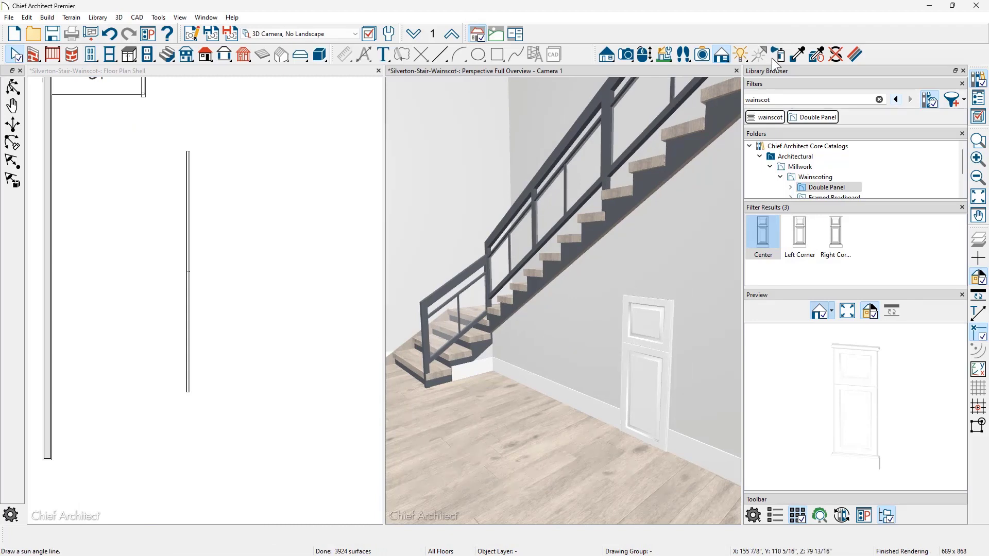
pyautogui.click(797, 54)
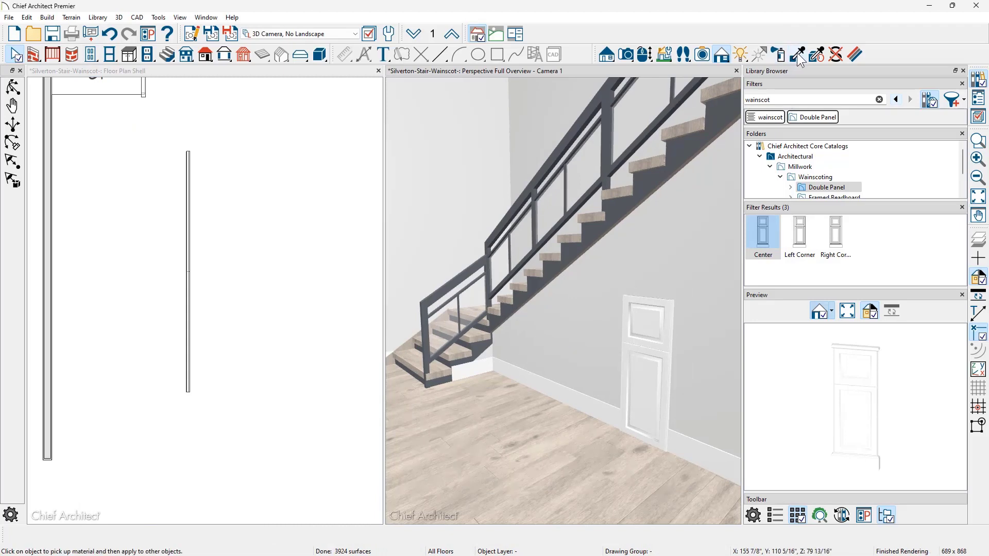
pyautogui.click(415, 340)
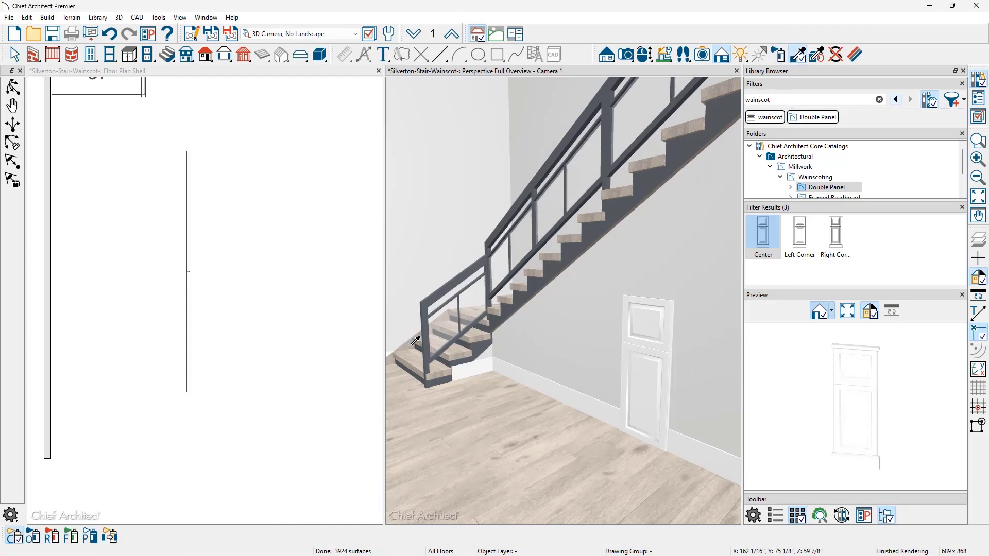
pyautogui.click(650, 339)
pyautogui.scroll(3, 649, 339)
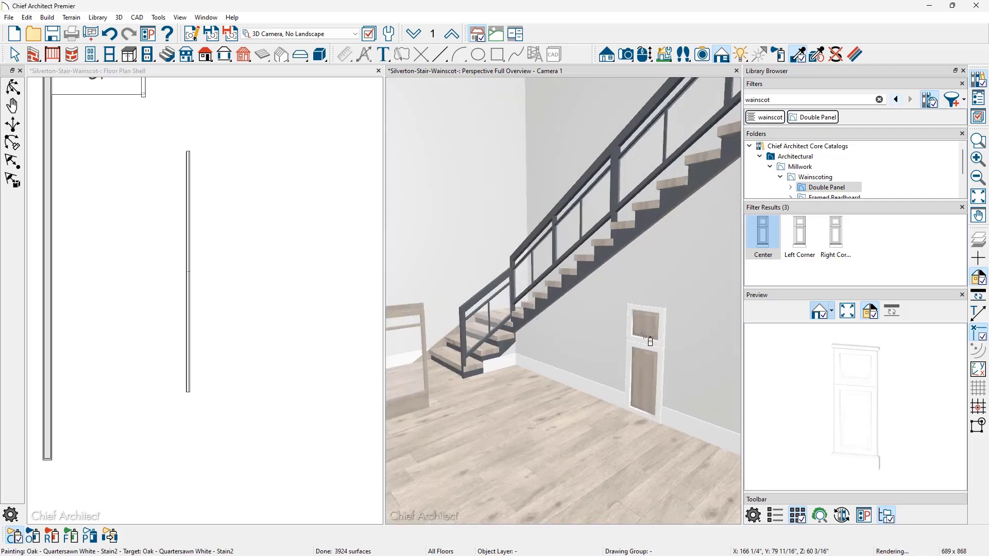
pyautogui.moveTo(646, 339); pyautogui.dragTo(533, 320, button='middle')
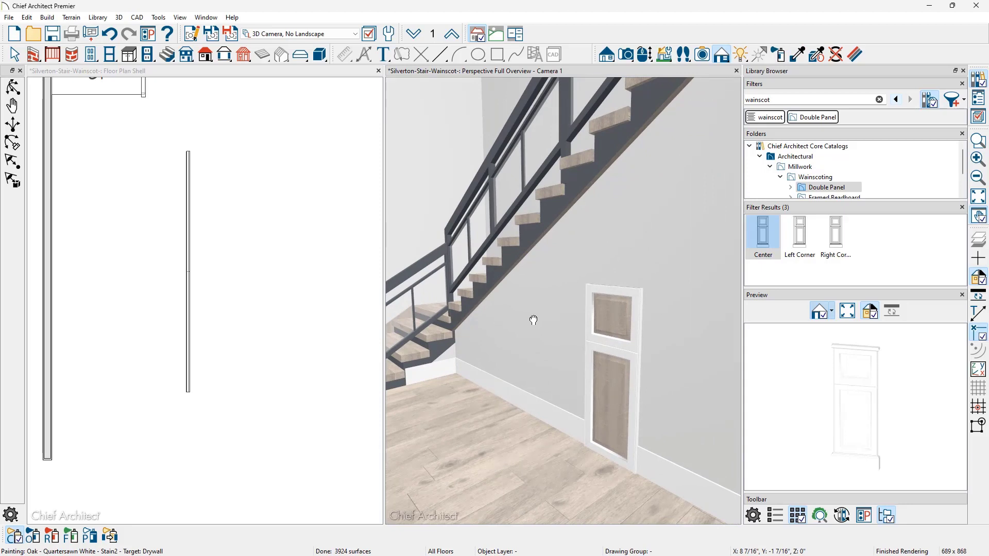
pyautogui.press('Escape')
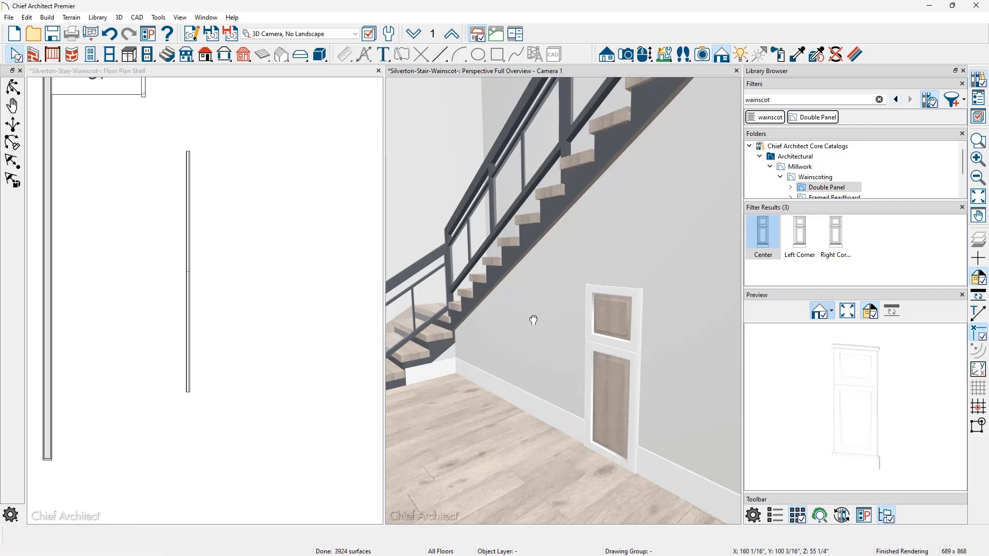
pyautogui.click(595, 338)
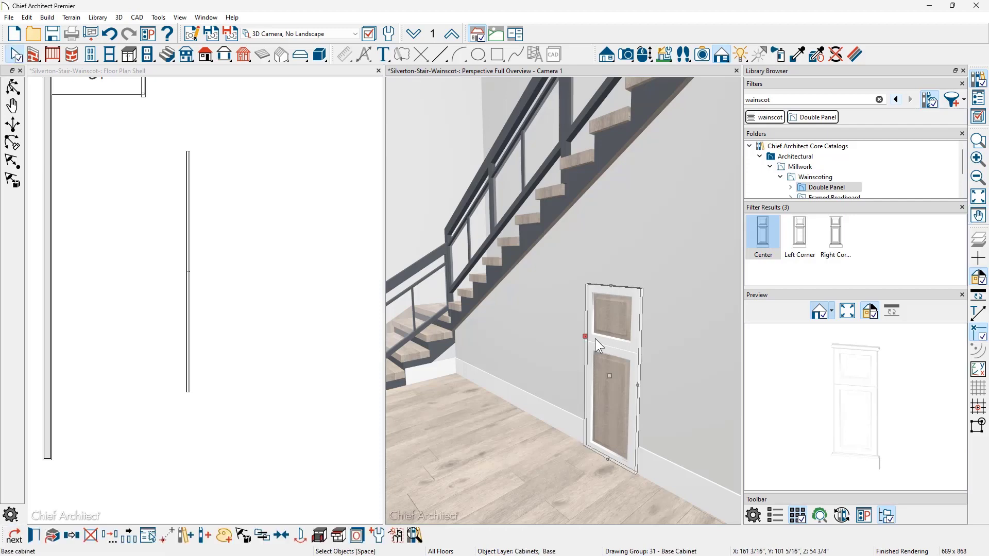
# Name the new panel symbol 'Wainscot Panel' and file it under the Millwork category
pyautogui.click(401, 536)
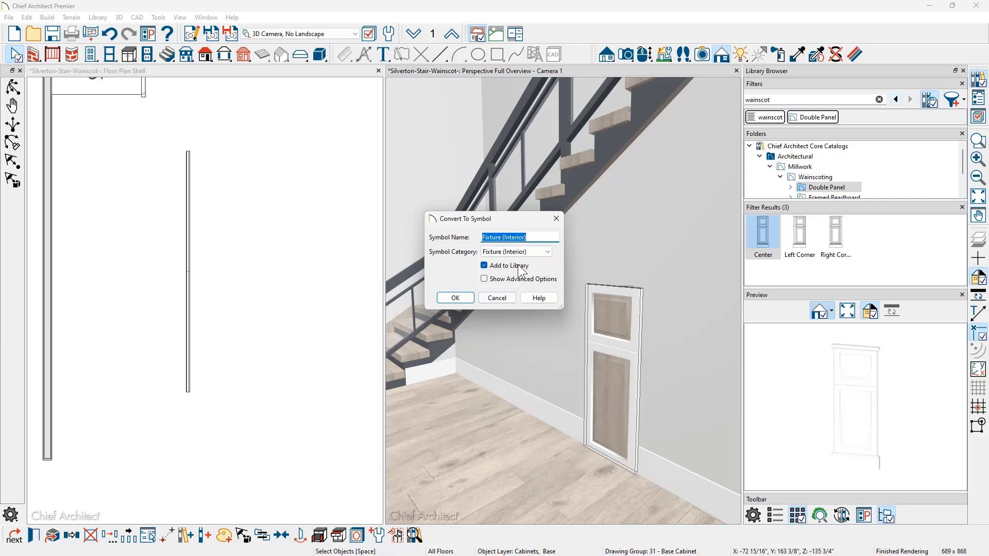
pyautogui.write('Wainscot Panel')
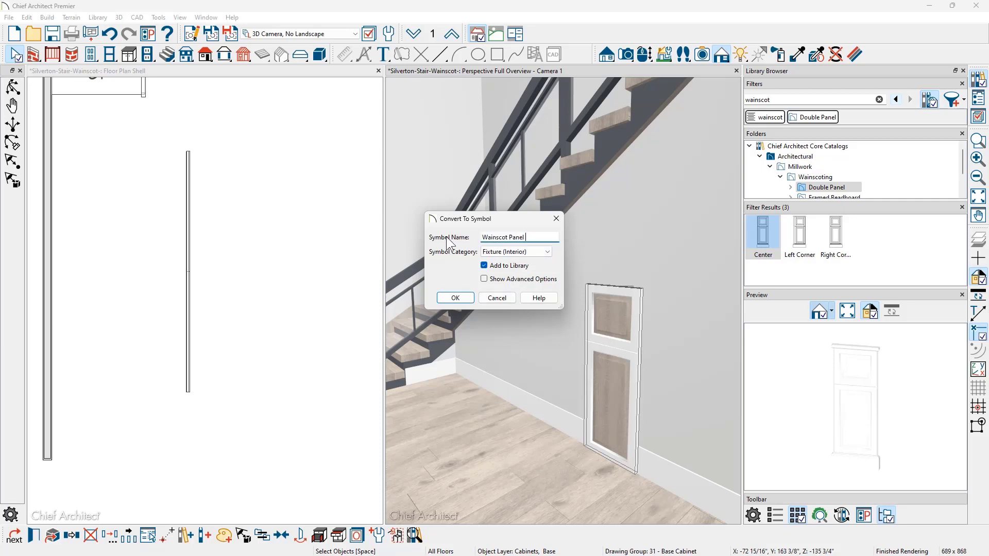
pyautogui.press('Tab')
pyautogui.click(547, 252)
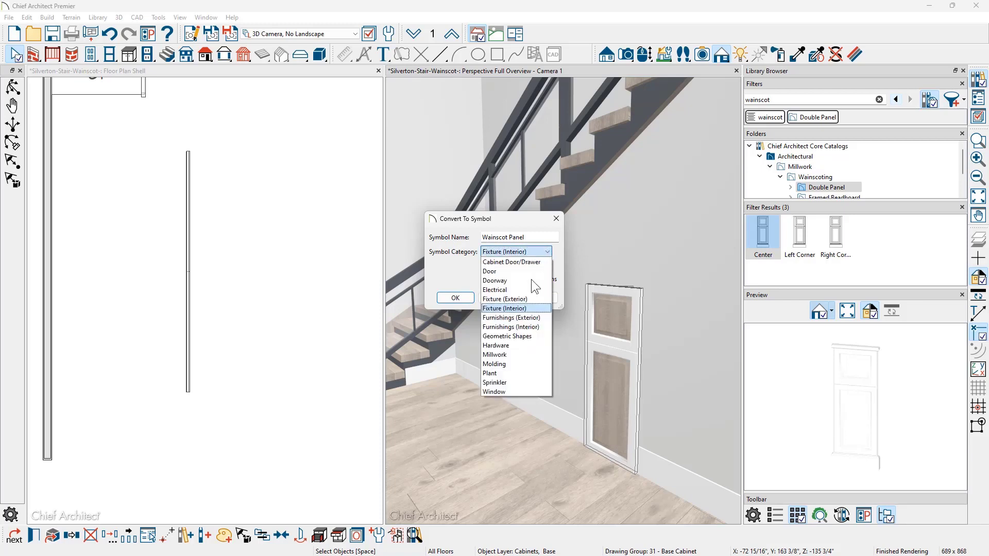
pyautogui.click(521, 354)
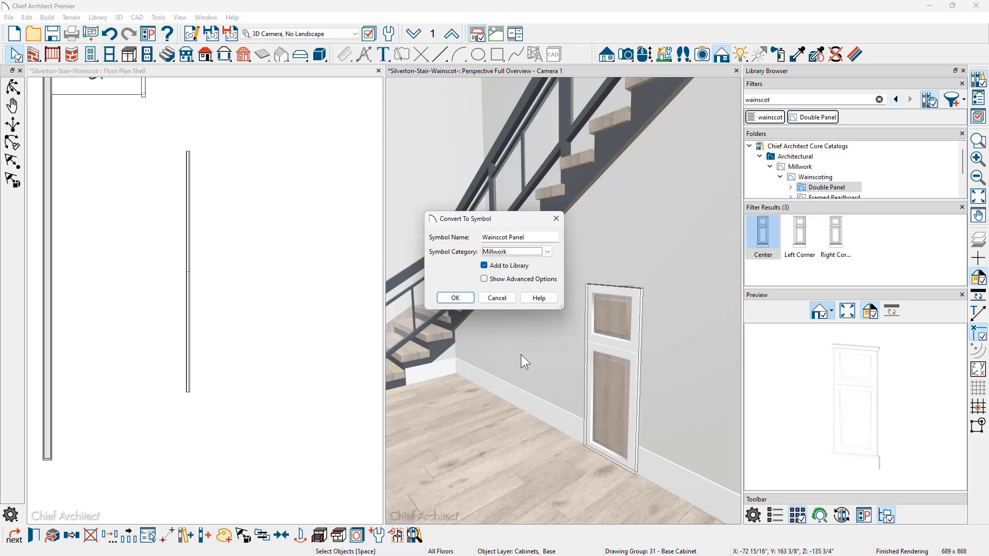
# Create the Wainscot Panel symbol and apply it as the freestanding railing's infill panels
pyautogui.click(462, 296)
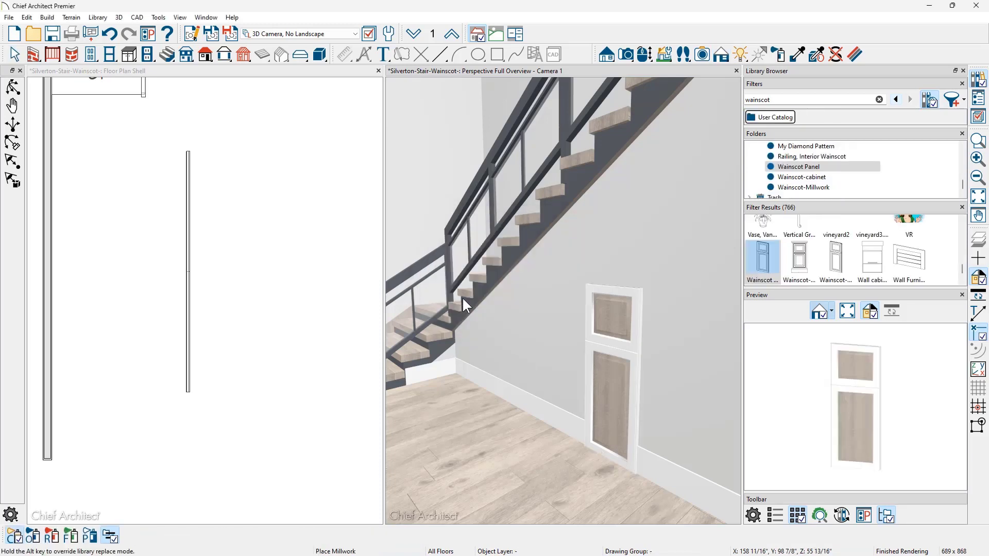
pyautogui.press('Escape')
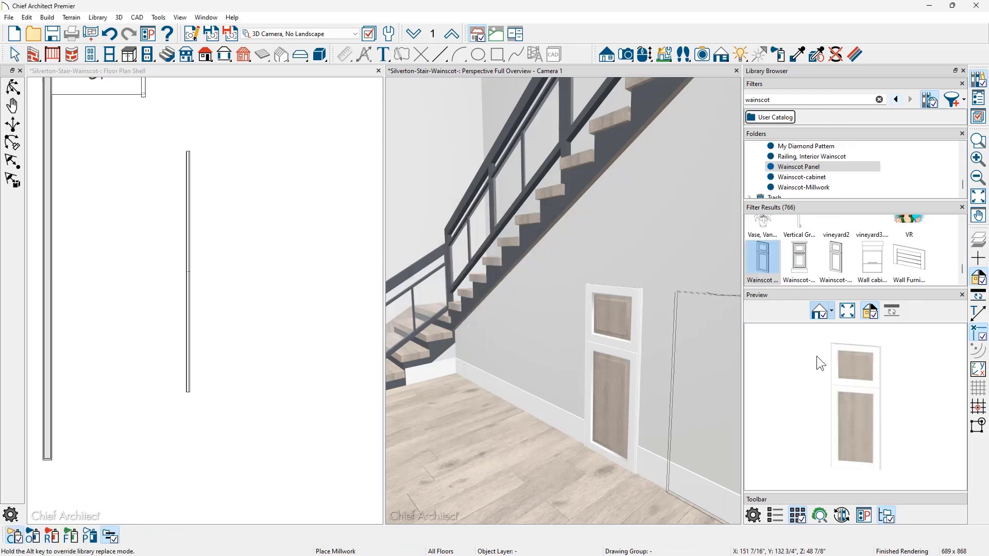
pyautogui.moveTo(670, 360); pyautogui.dragTo(601, 358)
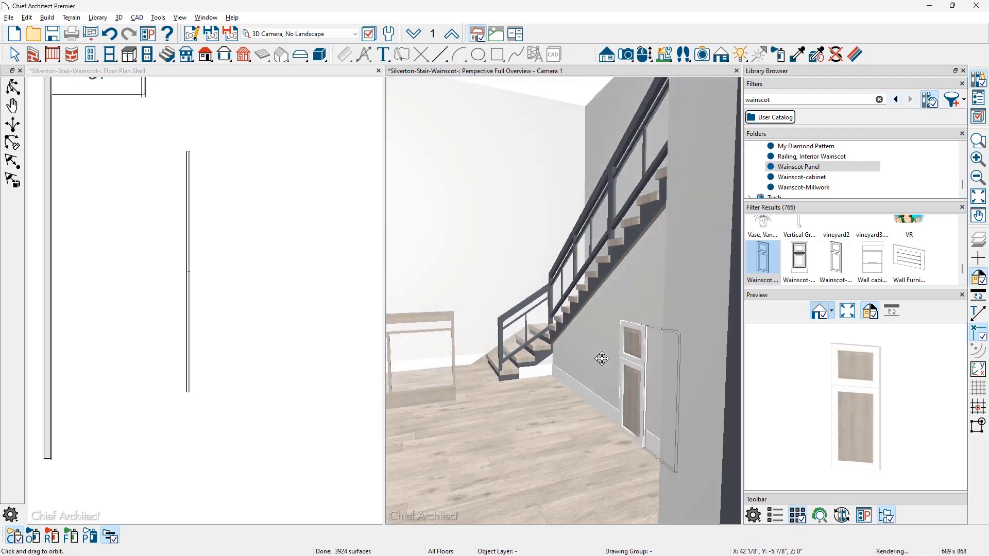
pyautogui.doubleClick(484, 70)
pyautogui.moveTo(361, 254); pyautogui.dragTo(494, 256)
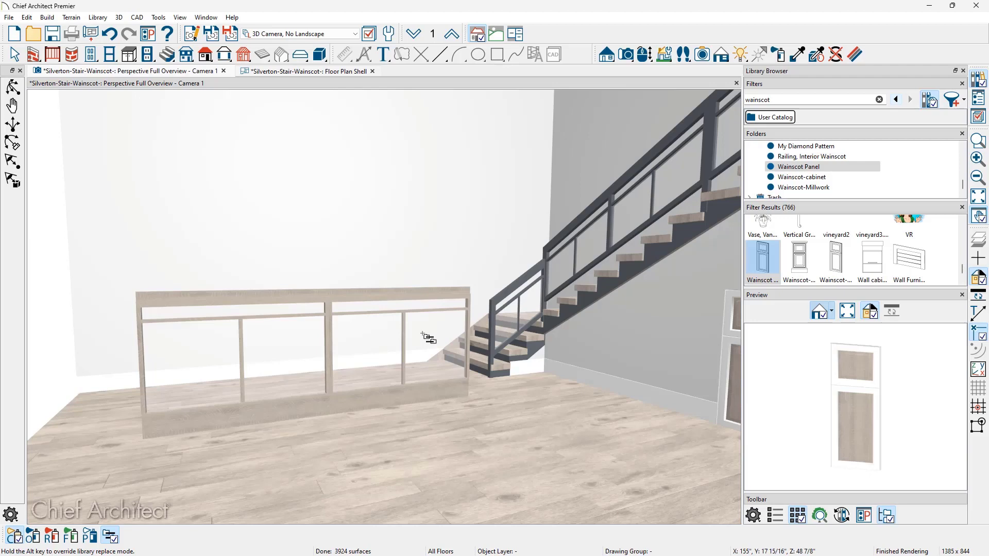
pyautogui.click(427, 338)
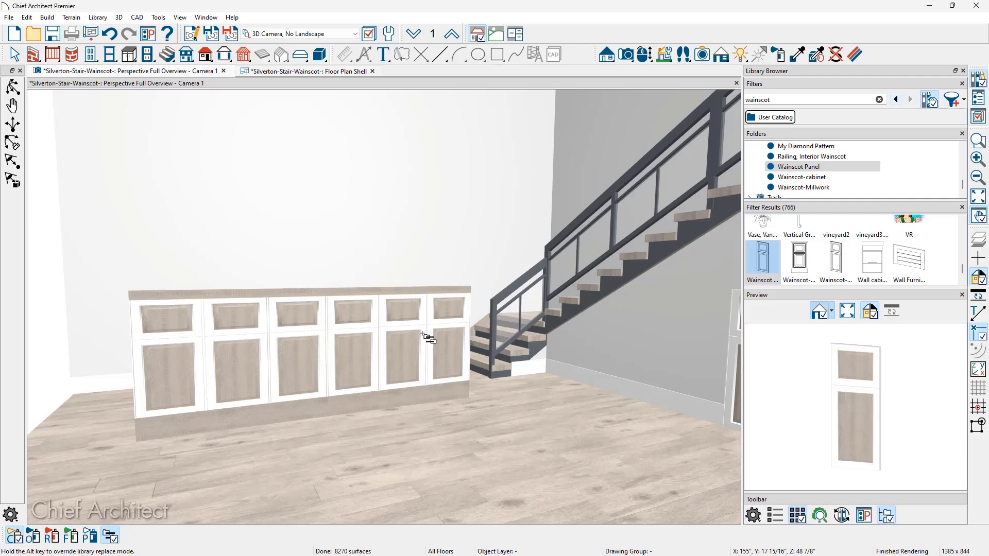
# Render the 3D view in Vector View and orbit around the wainscot railing, including its back
pyautogui.click(719, 55)
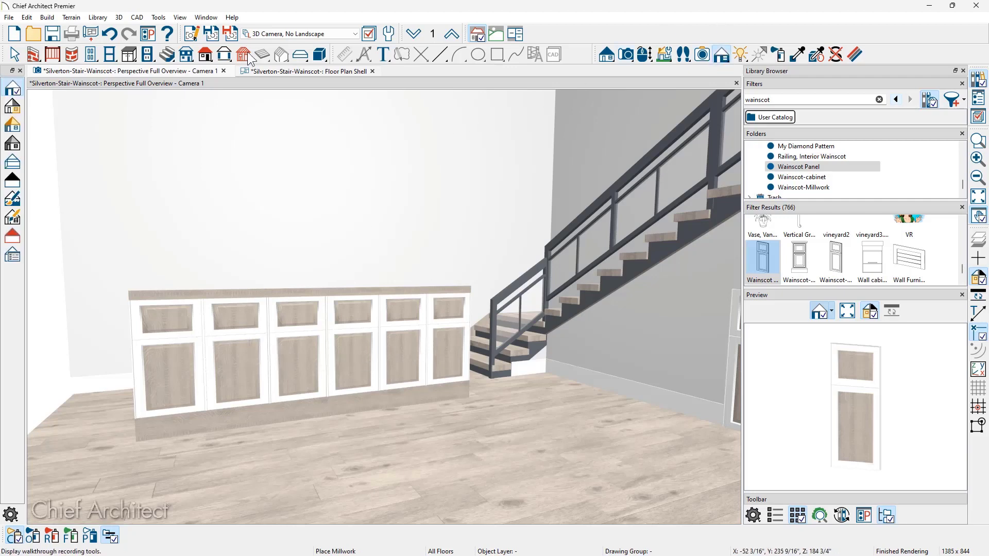
pyautogui.click(13, 107)
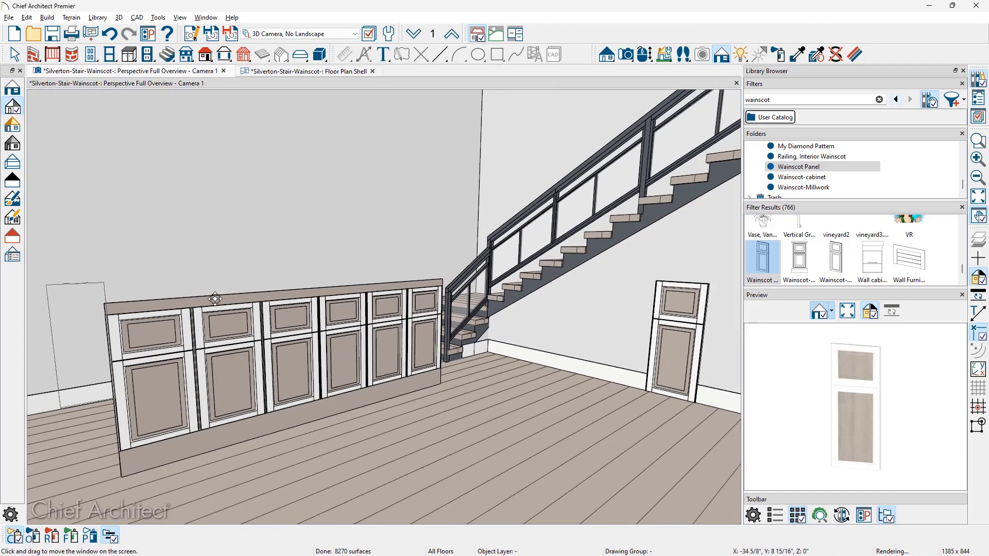
pyautogui.moveTo(216, 298); pyautogui.dragTo(317, 227, button='middle')
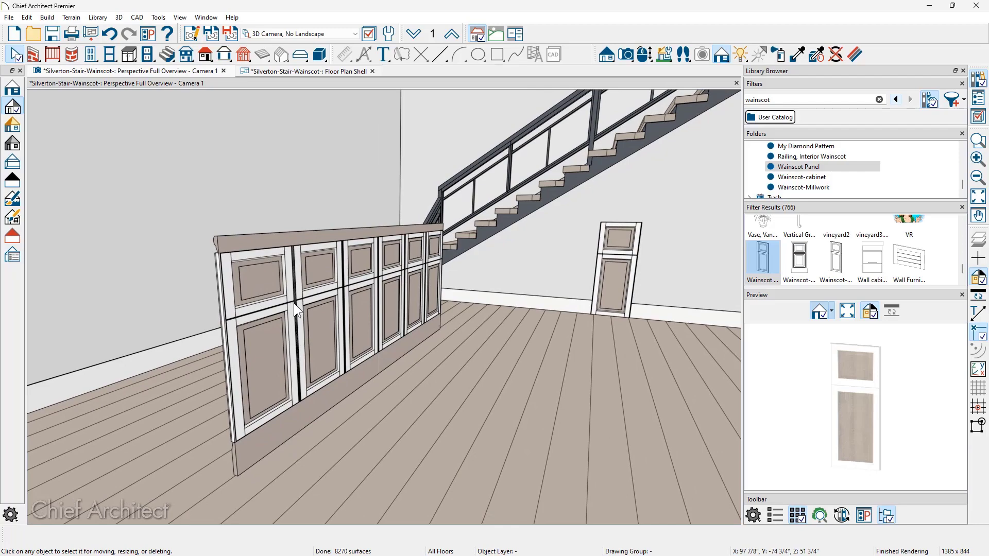
pyautogui.scroll(2, 294, 303)
pyautogui.scroll(-1, 273, 286)
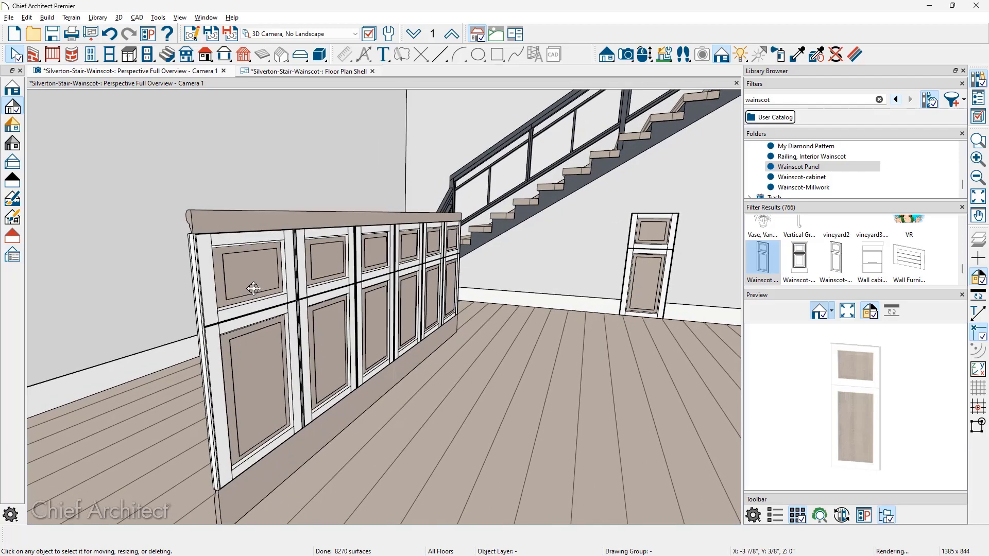
pyautogui.moveTo(254, 288); pyautogui.dragTo(333, 277, button='middle')
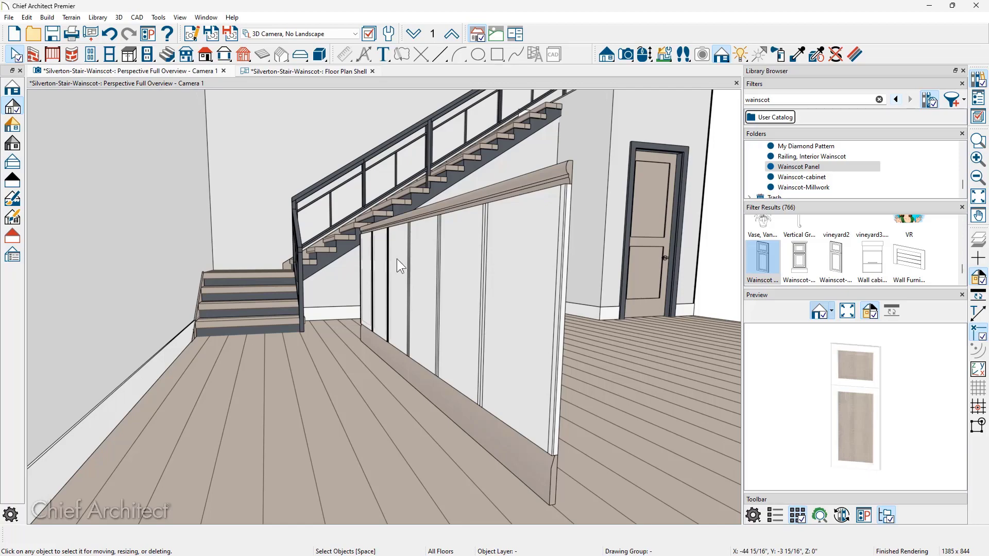
pyautogui.moveTo(510, 261); pyautogui.dragTo(431, 266, button='middle')
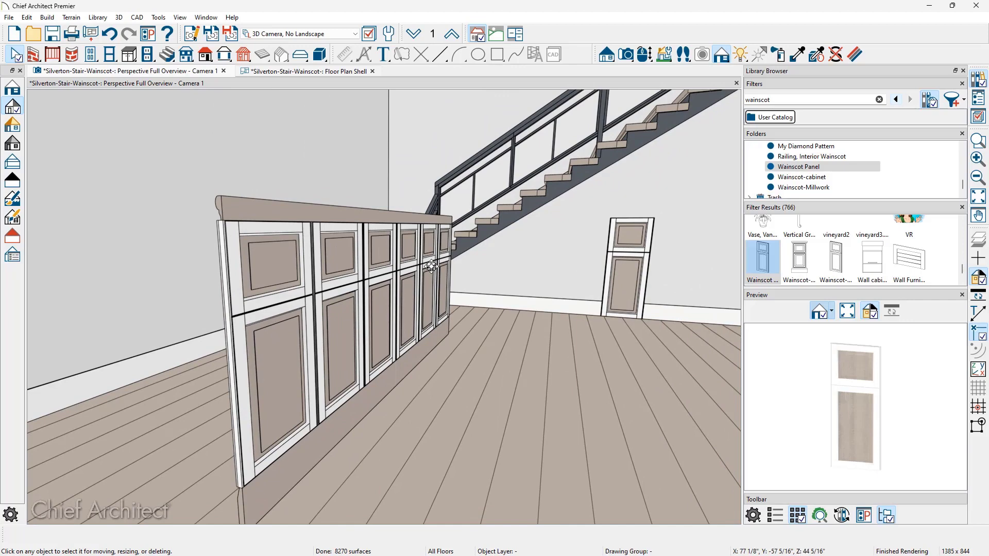
# In the railing's Rails settings, reflect the CA-29 top rail profile horizontally
pyautogui.doubleClick(389, 308)
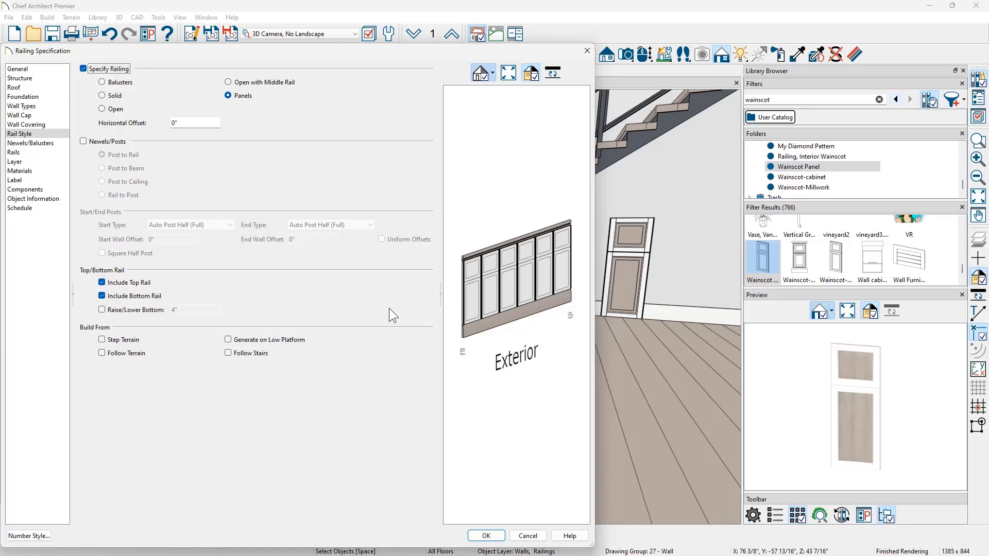
pyautogui.click(58, 153)
pyautogui.click(104, 112)
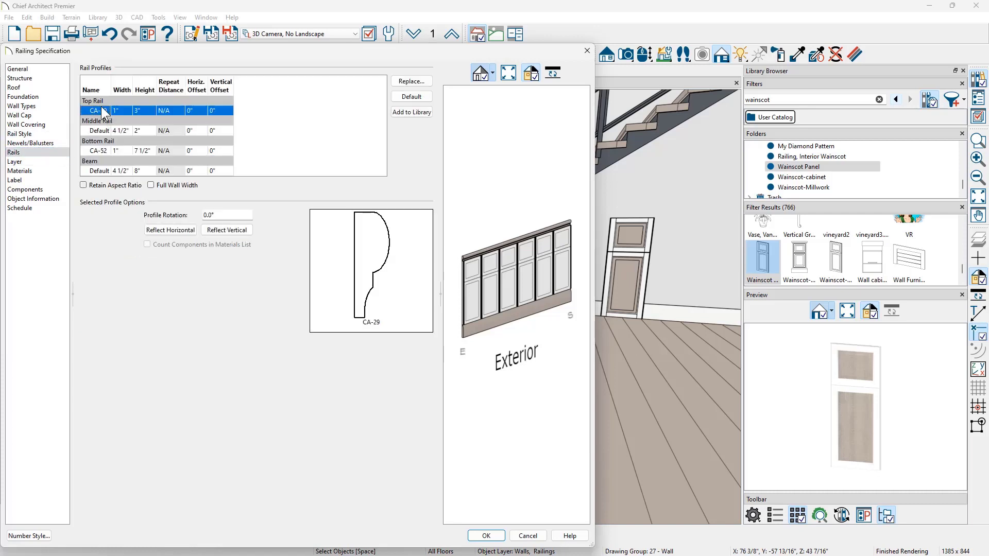
pyautogui.click(156, 230)
pyautogui.scroll(6, 466, 292)
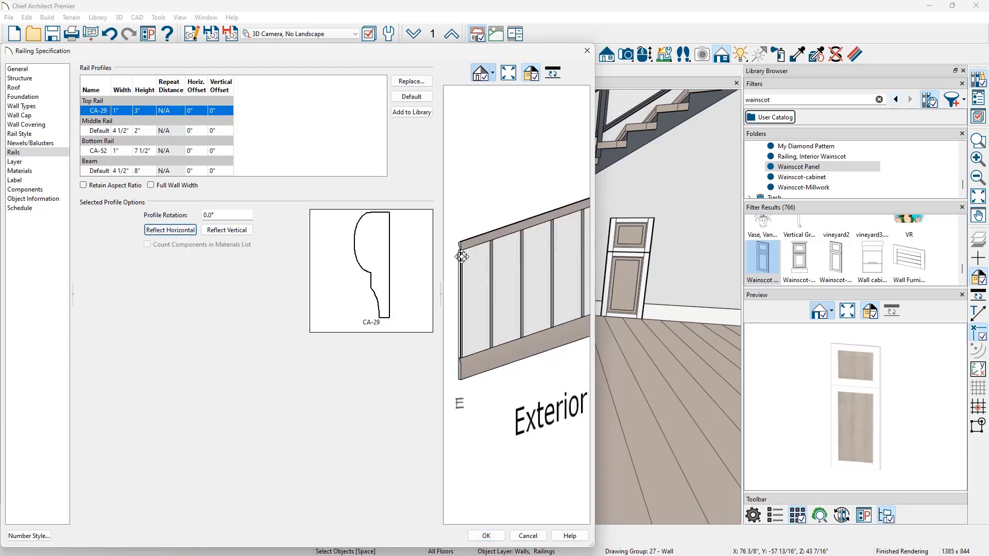
pyautogui.scroll(5, 478, 251)
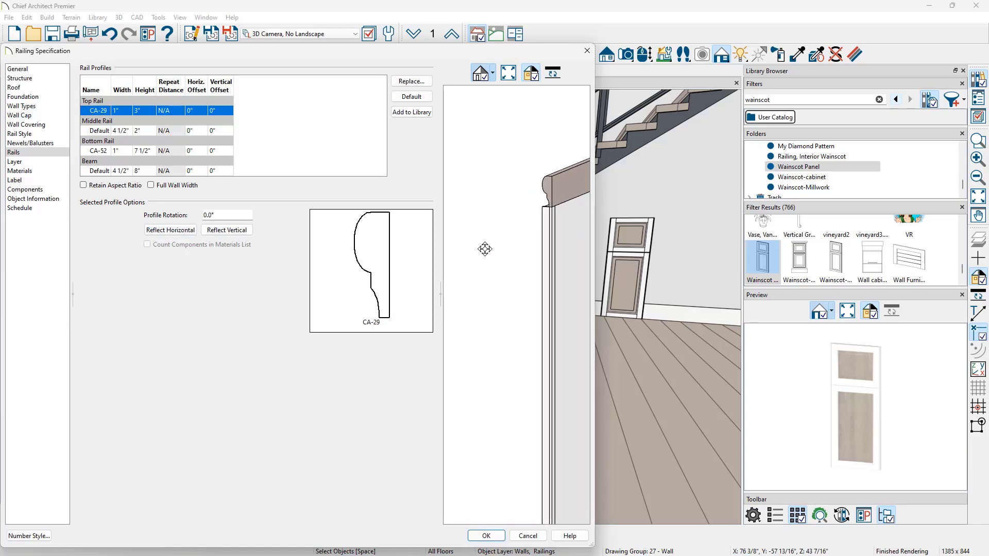
pyautogui.scroll(-8, 527, 251)
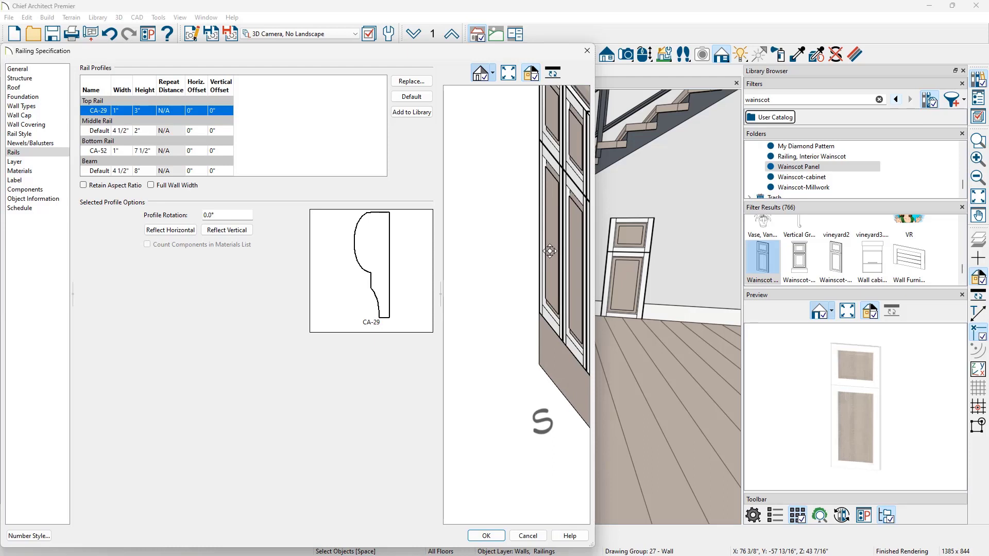
# Mirror the CA-52 bottom rail profile horizontally, checking the lower panels in the preview
pyautogui.moveTo(531, 268); pyautogui.dragTo(532, 184)
pyautogui.scroll(3, 539, 173)
pyautogui.moveTo(517, 269); pyautogui.dragTo(530, 324)
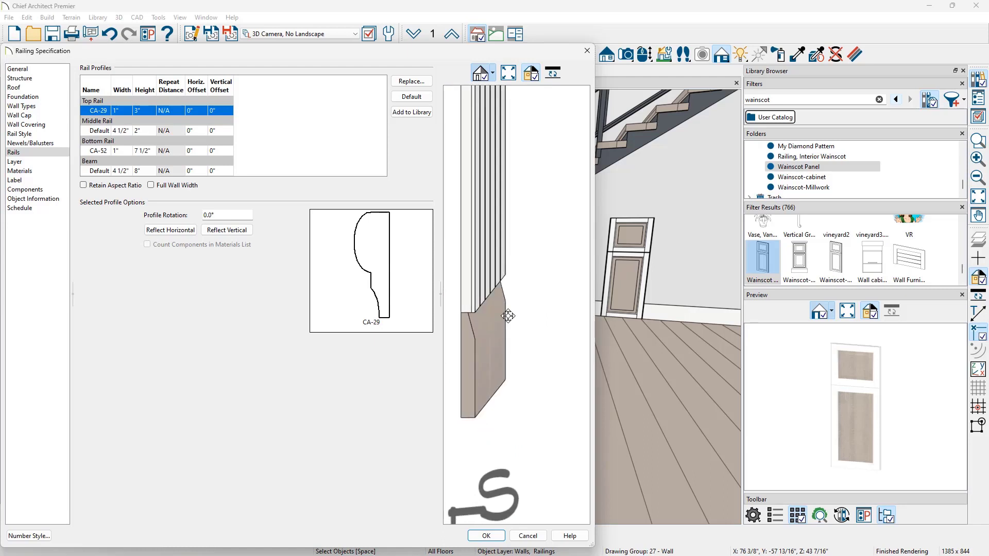
pyautogui.click(101, 151)
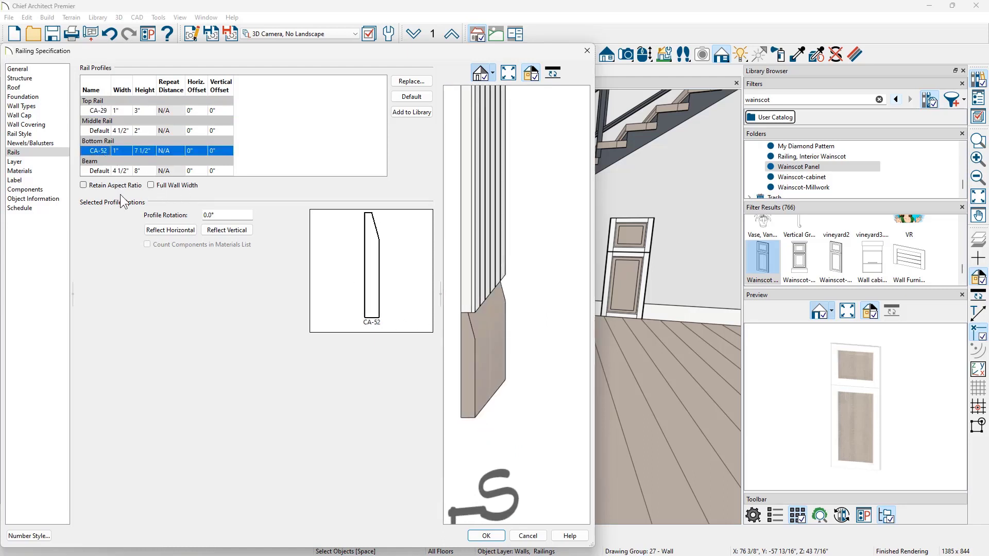
pyautogui.click(158, 233)
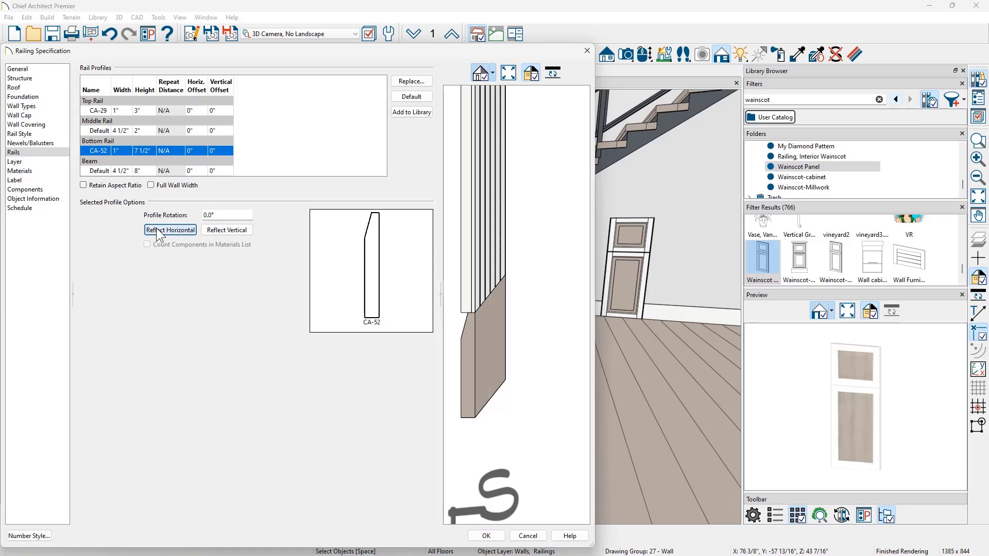
pyautogui.moveTo(446, 316); pyautogui.dragTo(494, 187)
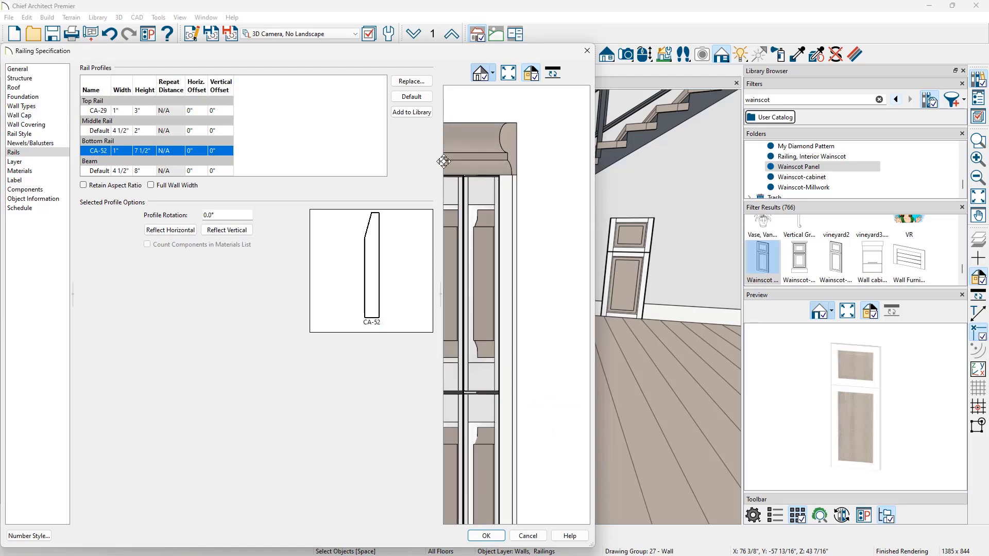
# Give the CA-29 top rail a 1/2" horizontal offset
pyautogui.click(196, 111)
pyautogui.write('1/2')
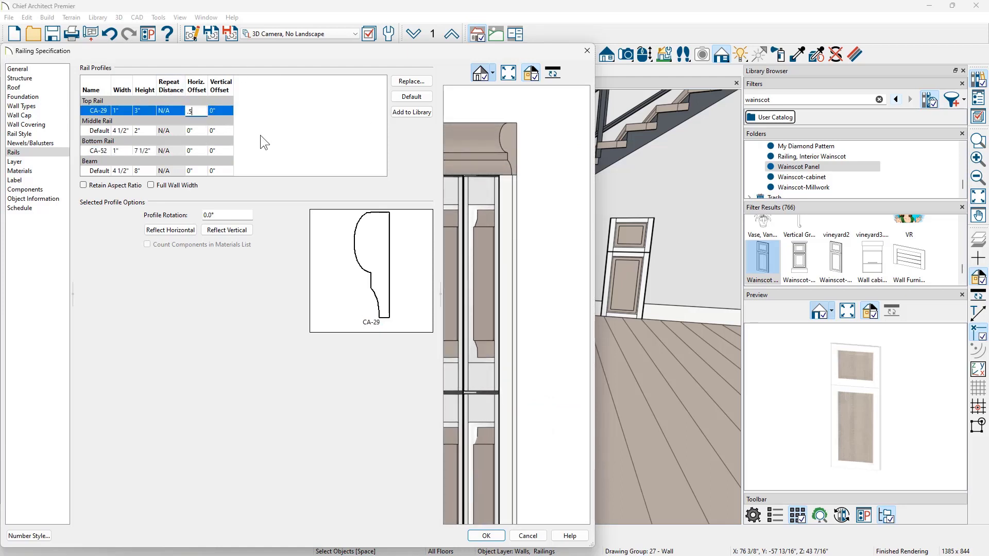
pyautogui.press('Tab')
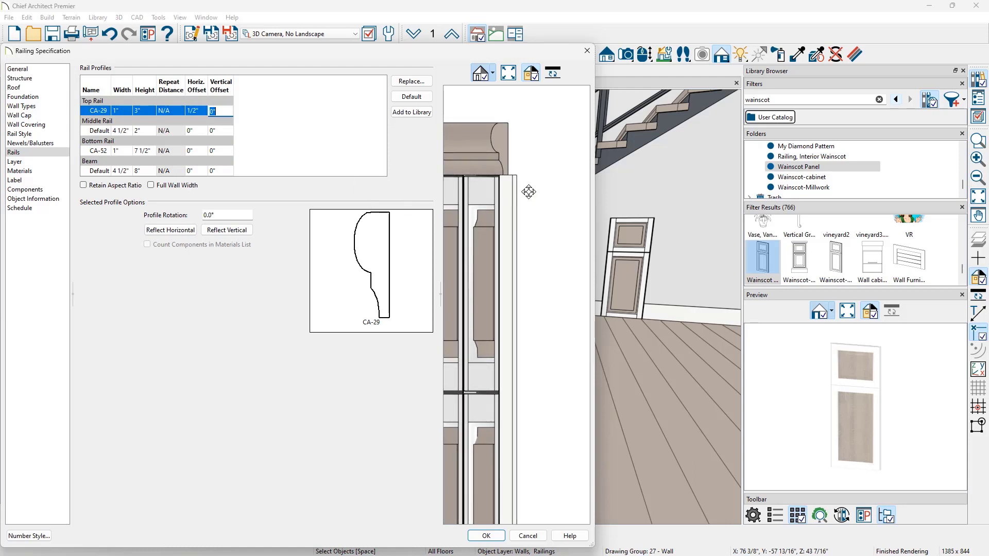
pyautogui.moveTo(529, 190)
pyautogui.mouseDown()
pyautogui.moveTo(524, 196)
pyautogui.moveTo(528, 171)
pyautogui.moveTo(519, 253)
pyautogui.moveTo(515, 163)
pyautogui.moveTo(517, 202)
pyautogui.mouseUp()
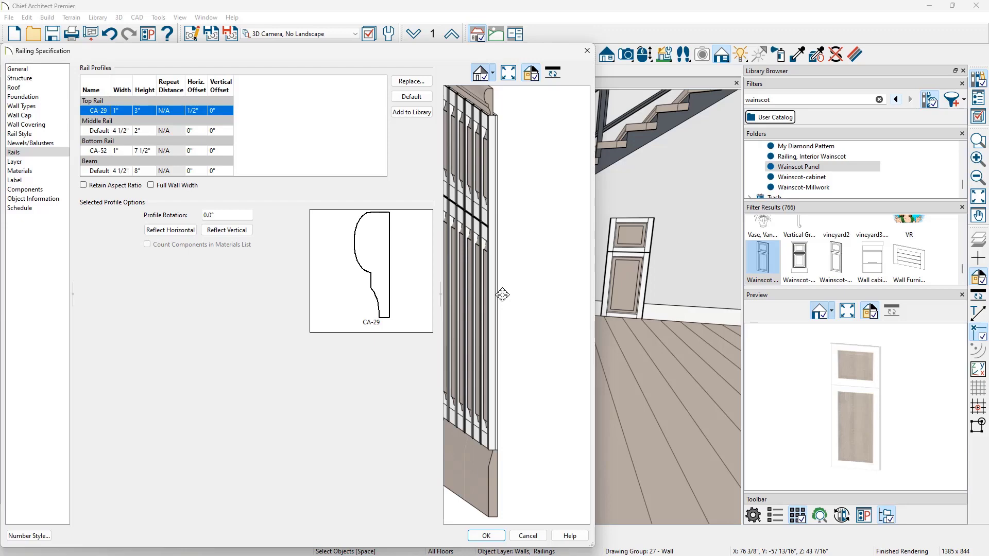
# Apply the rail settings and add the wainscot railing wall to the User Catalog library
pyautogui.click(490, 535)
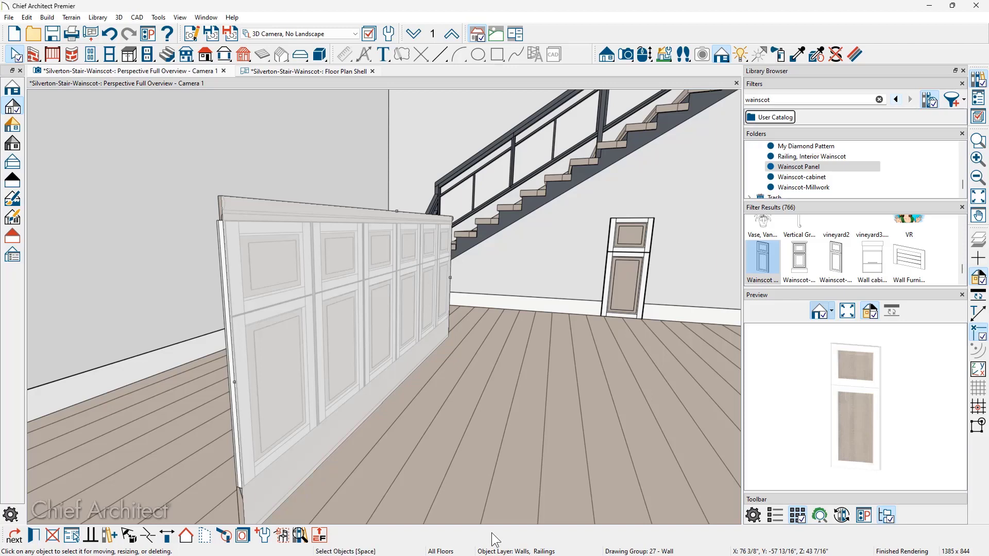
pyautogui.click(110, 539)
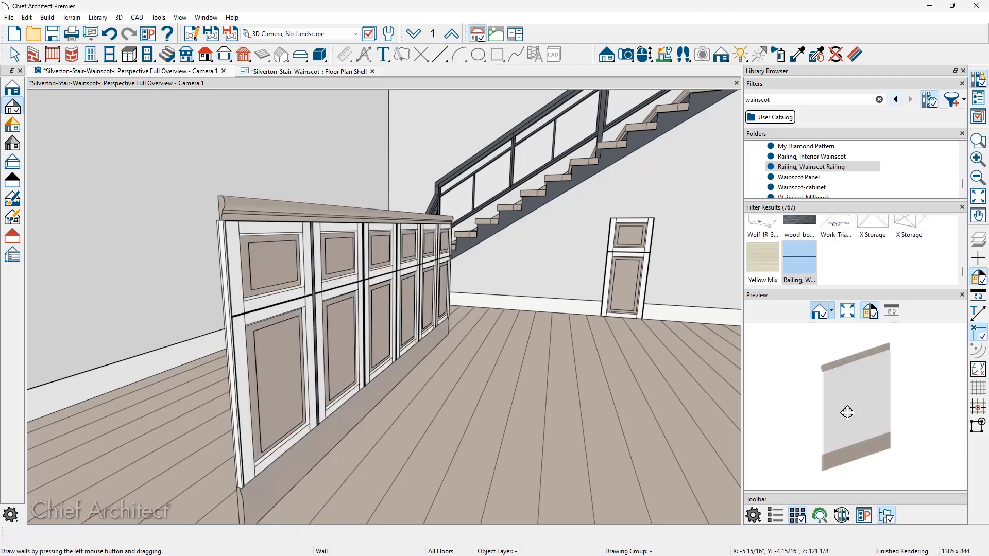
pyautogui.moveTo(826, 401); pyautogui.dragTo(923, 393)
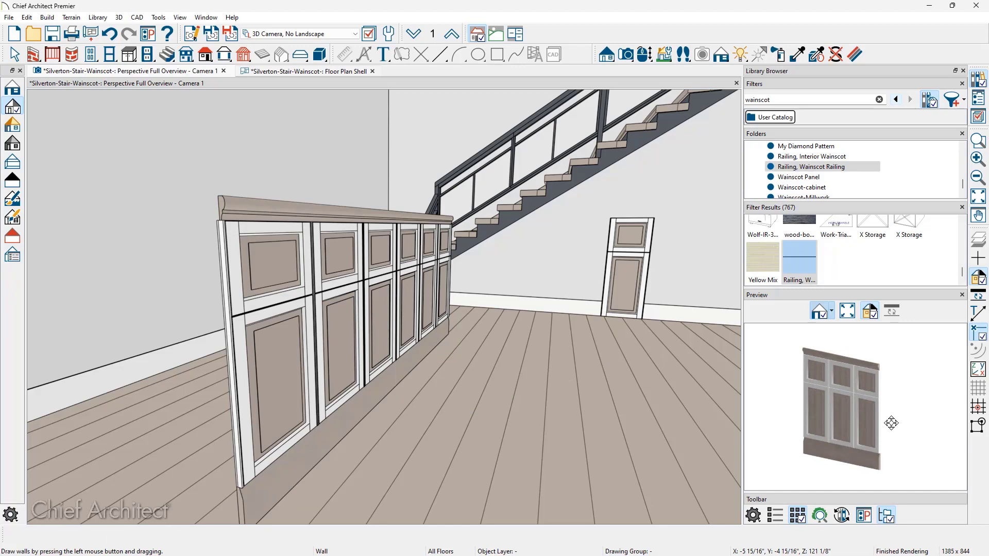
pyautogui.moveTo(892, 423); pyautogui.dragTo(887, 404)
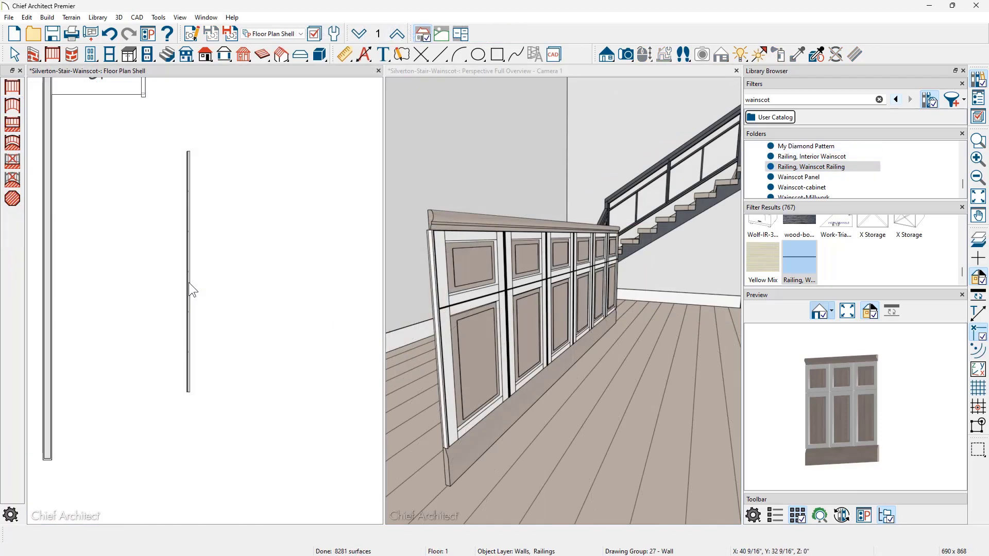
# Move the wainscot railing in the floor plan against the left wall
pyautogui.click(188, 282)
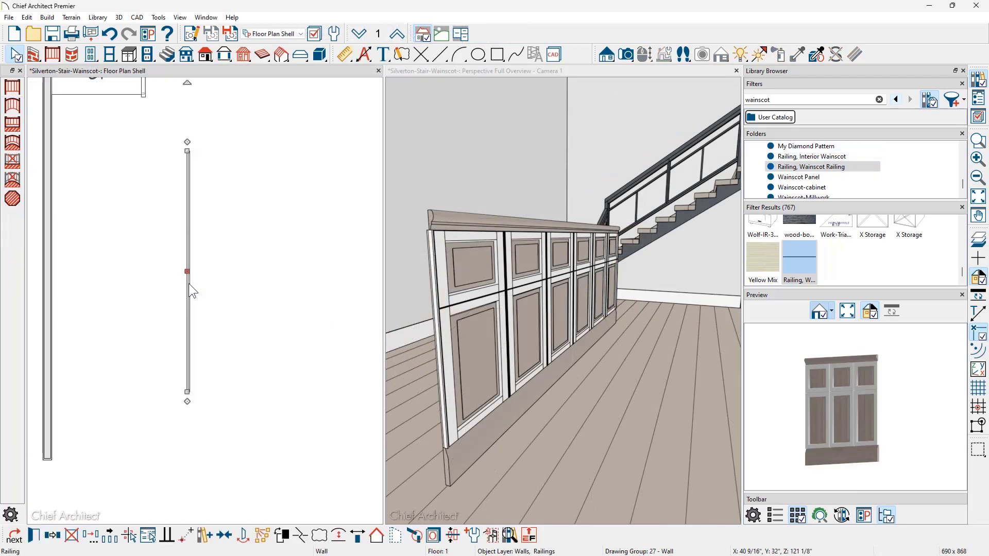
pyautogui.moveTo(189, 283); pyautogui.dragTo(48, 260)
pyautogui.moveTo(515, 288); pyautogui.dragTo(496, 354)
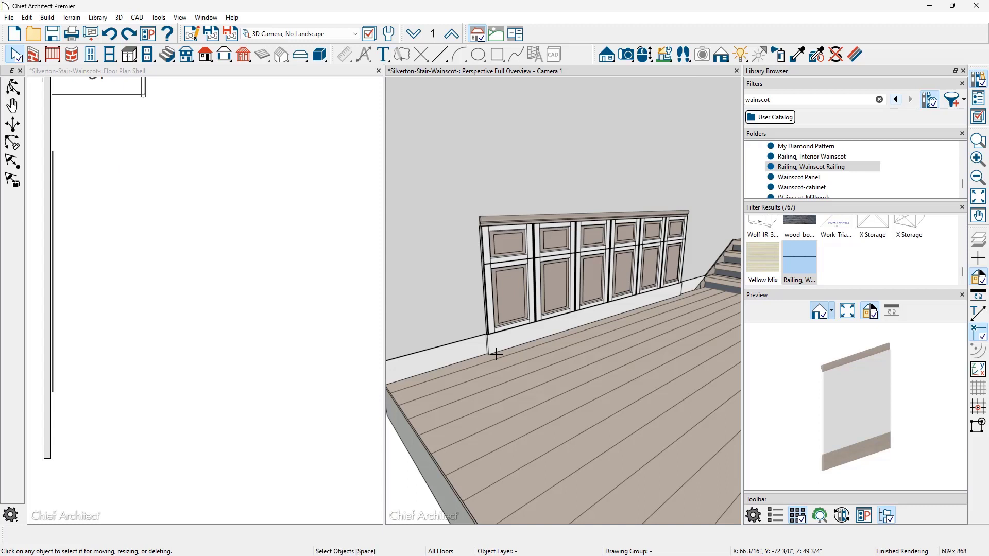
# Turn on No Room Moldings Interior for the wall behind the railing
pyautogui.click(441, 288)
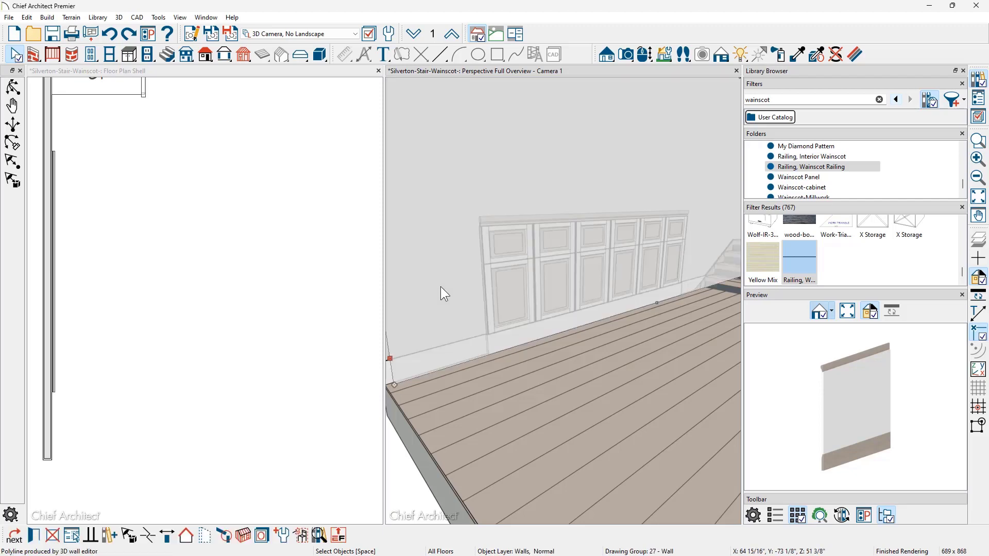
pyautogui.doubleClick(441, 287)
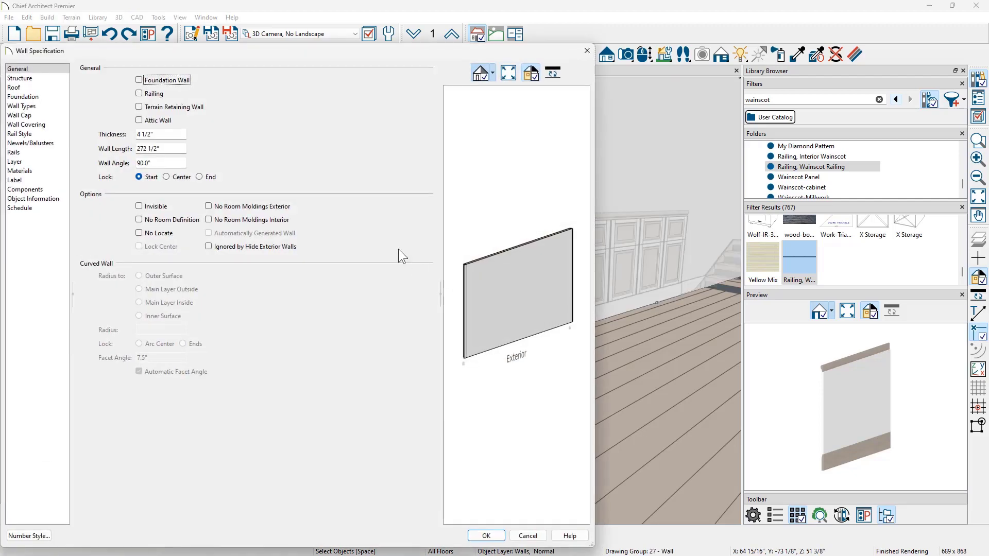
pyautogui.click(212, 222)
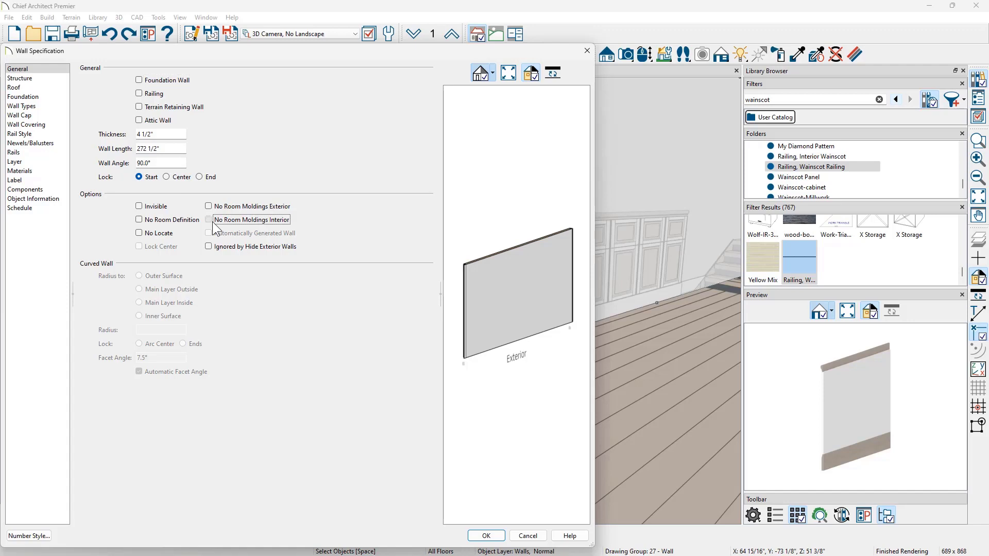
pyautogui.click(485, 537)
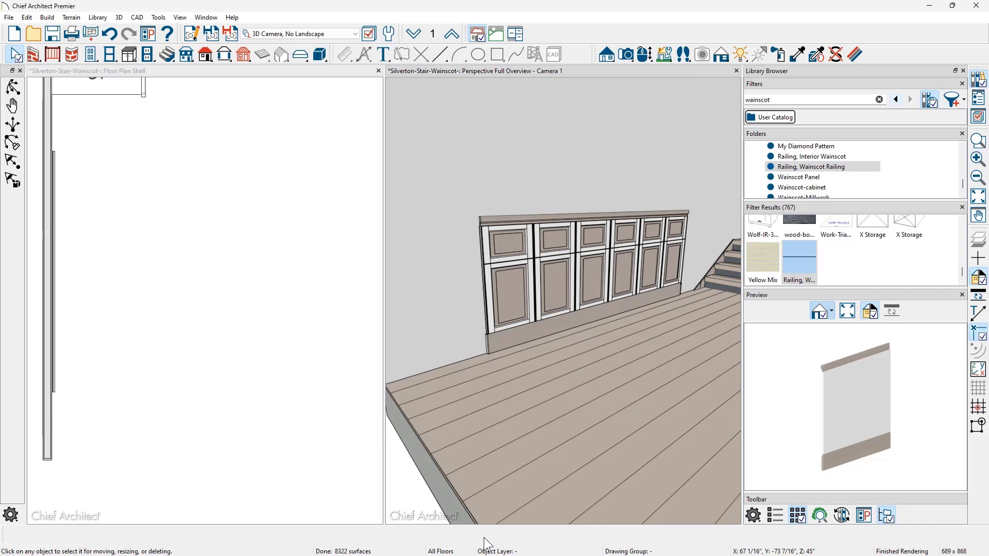
# Draw a short Railing, Wainscot Railing section along the left wall from the stair's bottom corner
pyautogui.moveTo(516, 494); pyautogui.dragTo(592, 360, button='middle')
pyautogui.scroll(3, 641, 294)
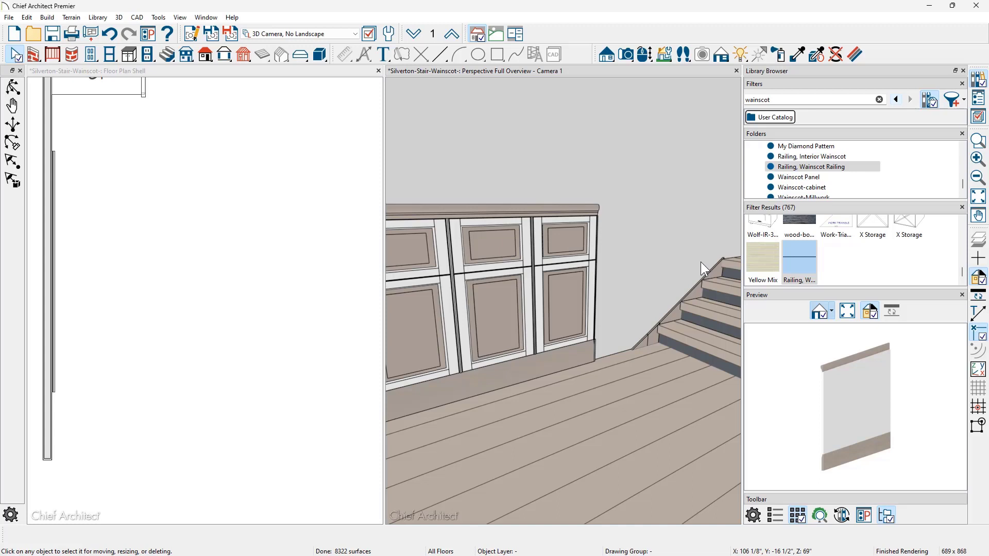
pyautogui.moveTo(97, 206); pyautogui.dragTo(176, 322, button='middle')
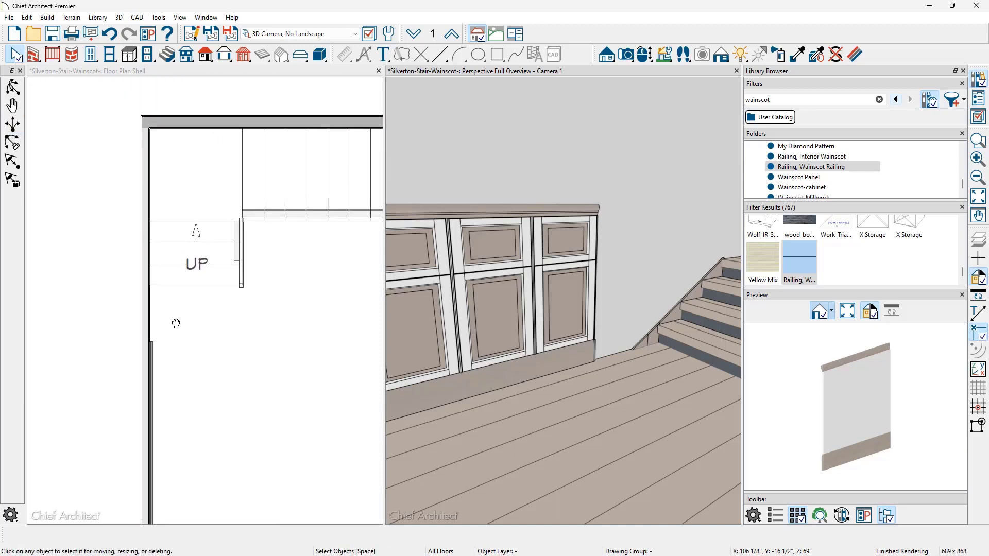
pyautogui.click(811, 167)
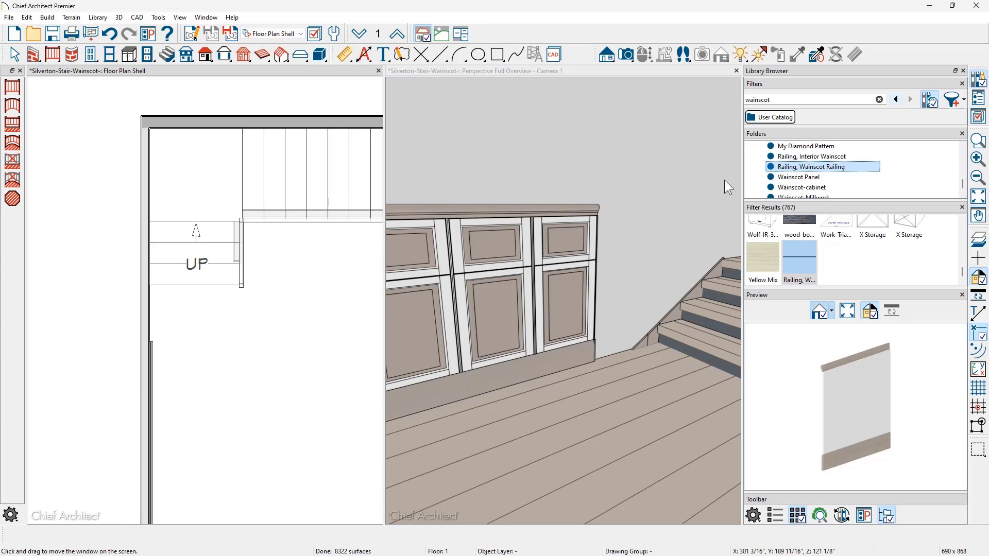
pyautogui.scroll(3, 179, 292)
pyautogui.moveTo(146, 299); pyautogui.dragTo(162, 407, button='middle')
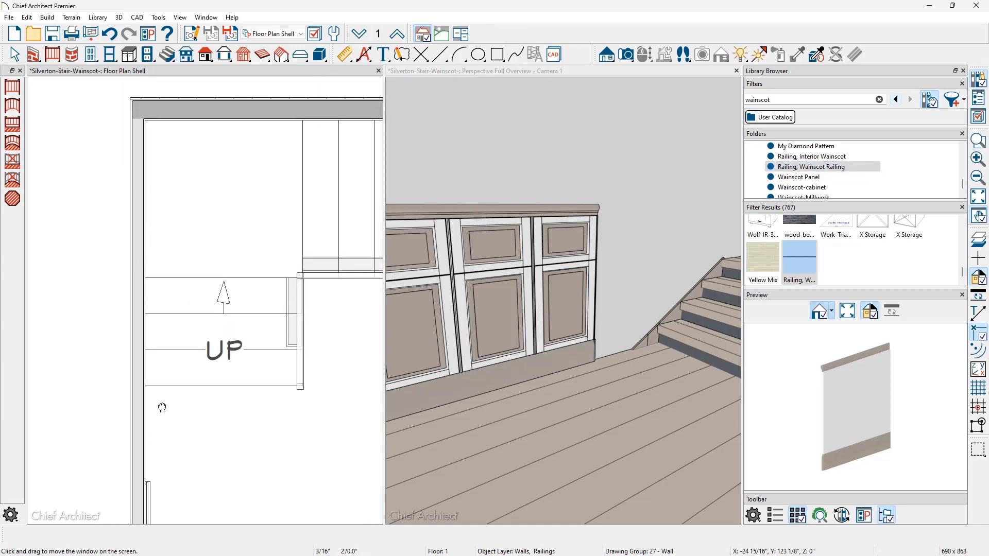
pyautogui.moveTo(146, 385); pyautogui.dragTo(145, 278)
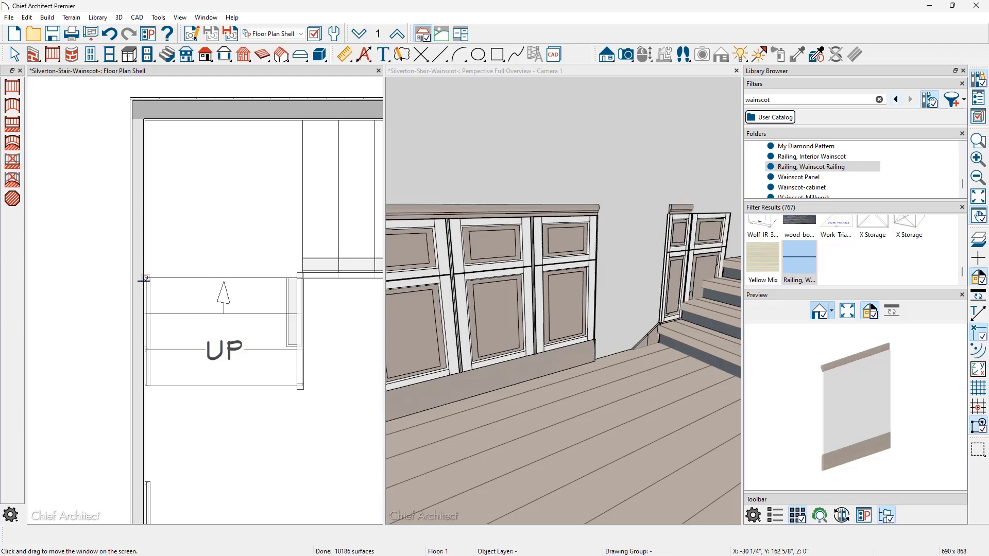
# Turn on Follow Stairs in the new stair-side railing's Rail Style settings
pyautogui.press('space')
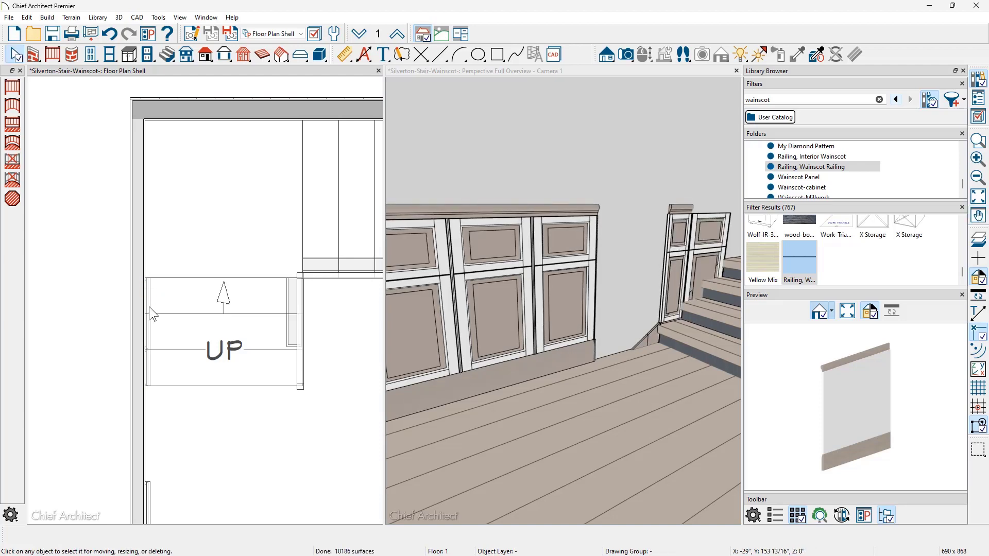
pyautogui.click(150, 307)
pyautogui.doubleClick(155, 311)
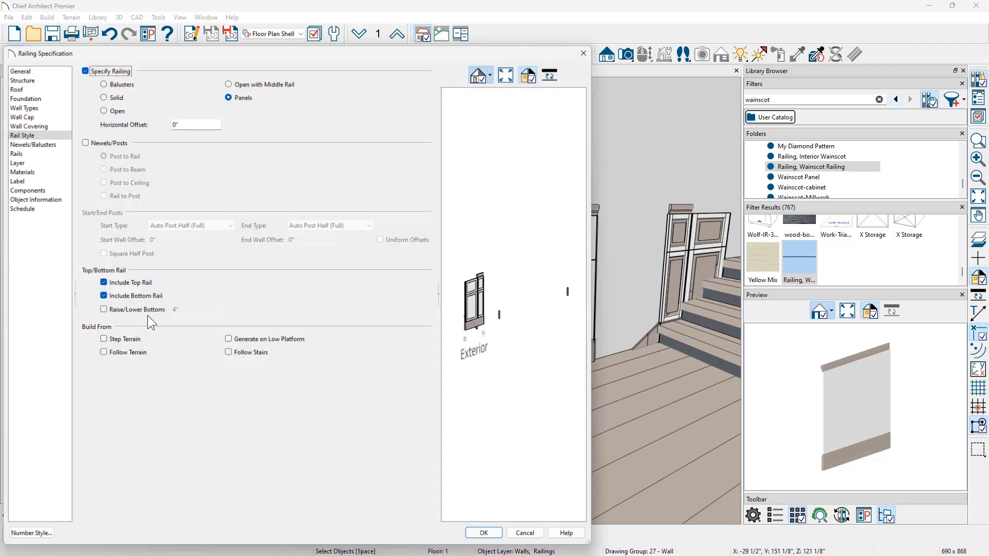
pyautogui.click(40, 136)
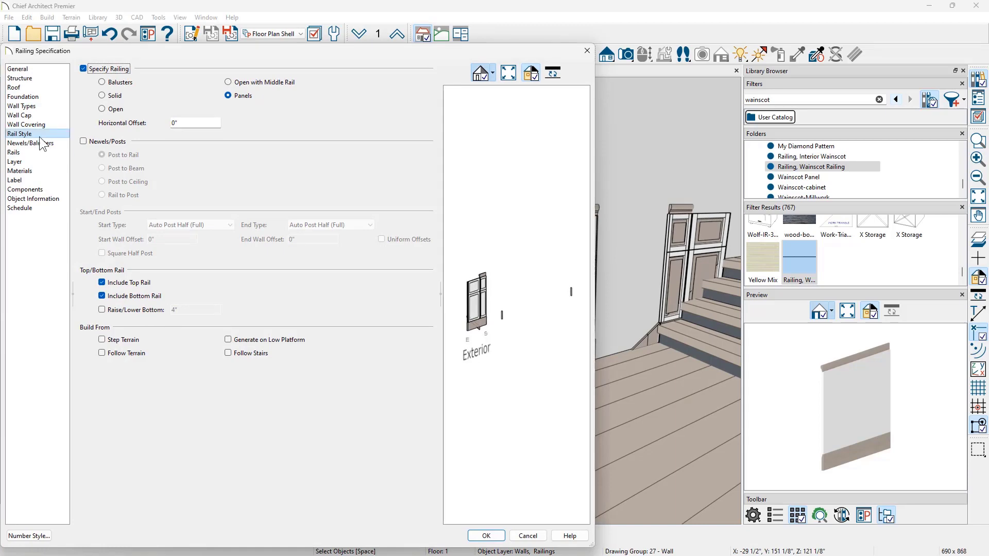
pyautogui.click(228, 354)
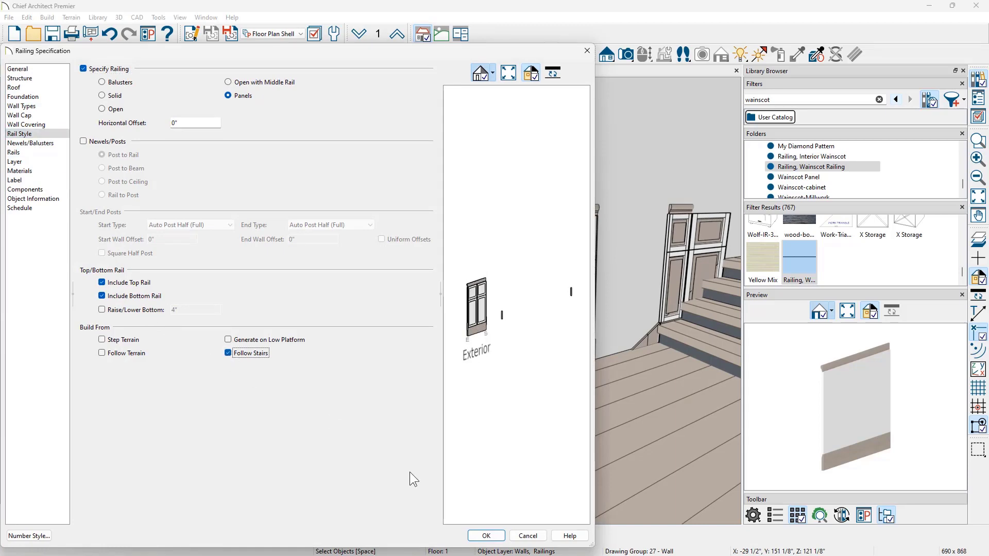
pyautogui.click(486, 536)
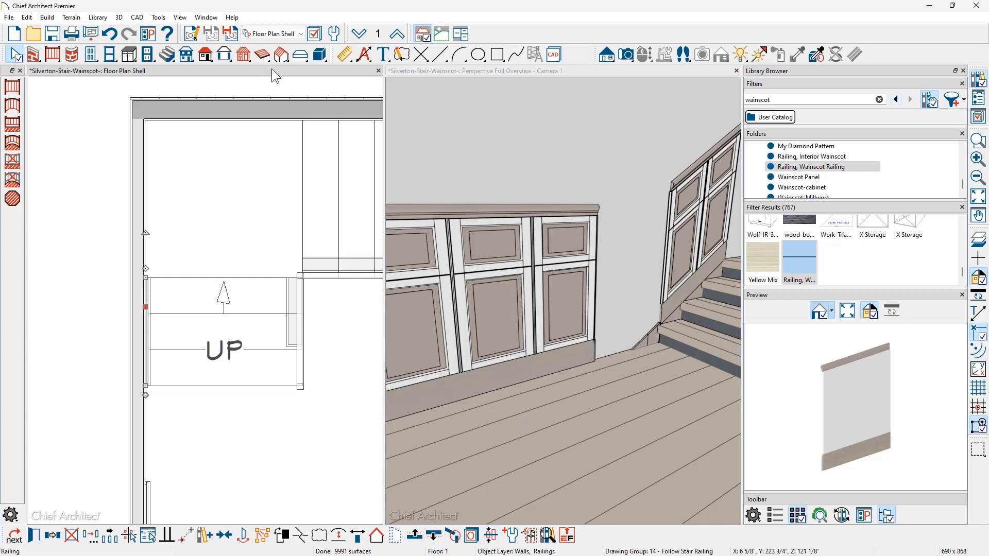
# Create a full-window elevation of the left wall and stretch the stair wainscot's lower end left
pyautogui.press('Escape')
pyautogui.click(606, 53)
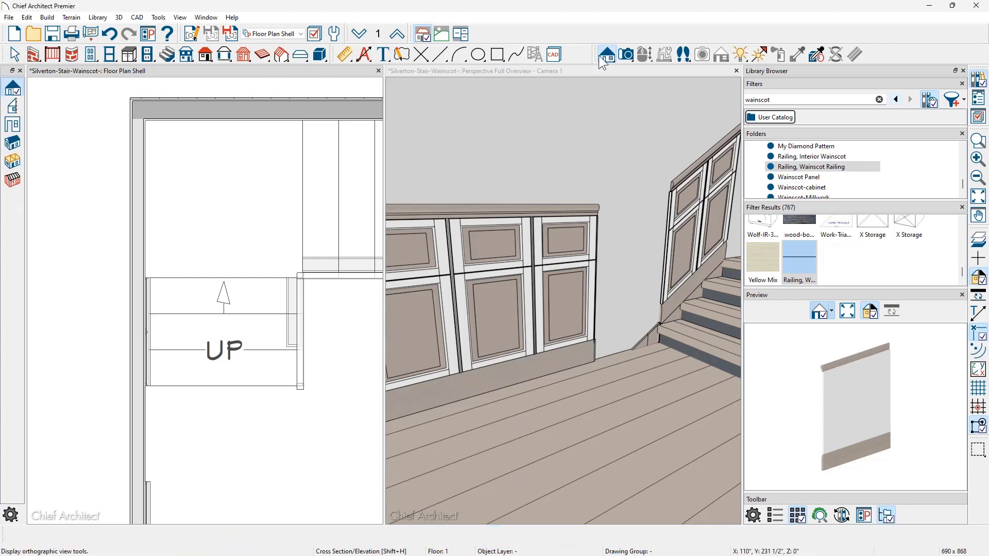
pyautogui.click(12, 125)
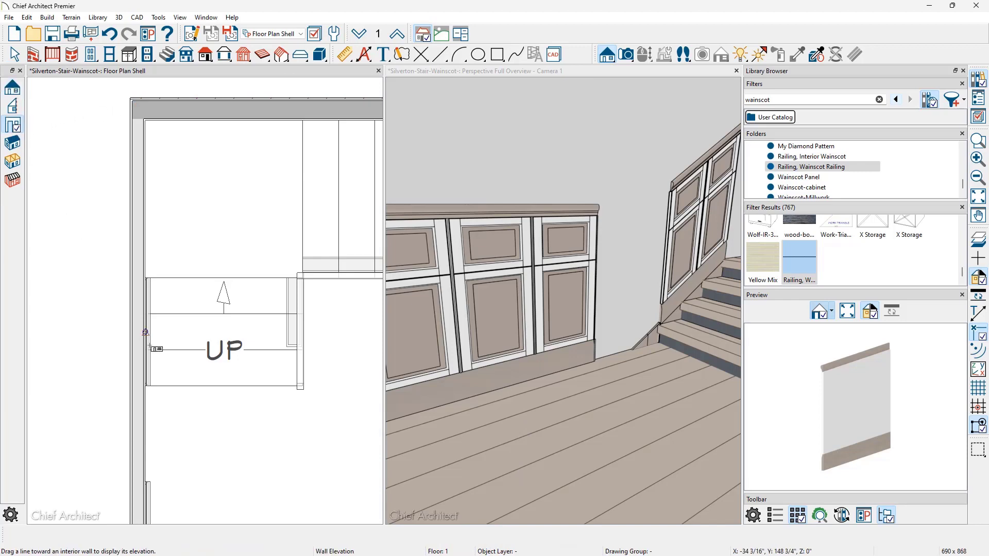
pyautogui.moveTo(237, 423); pyautogui.dragTo(161, 413)
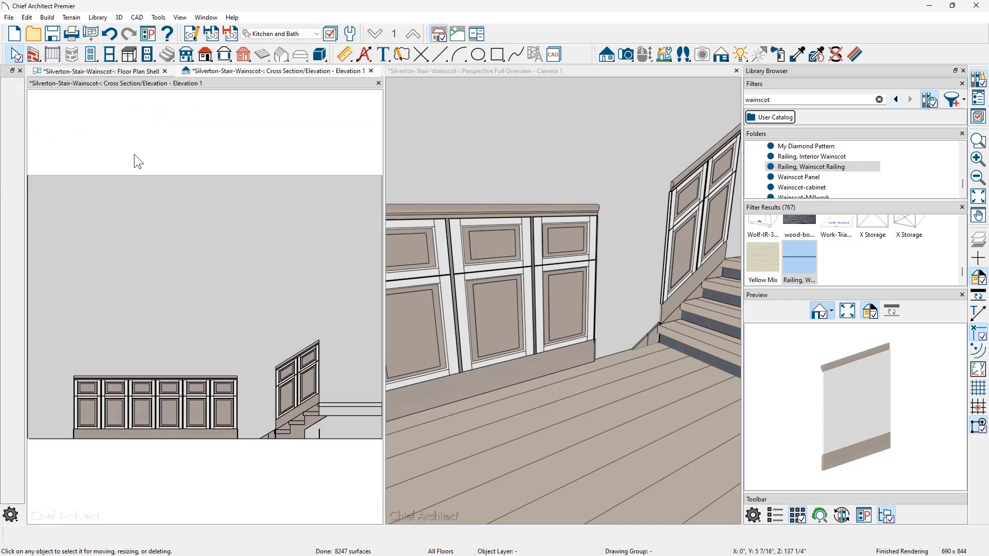
pyautogui.moveTo(198, 91); pyautogui.dragTo(223, 234)
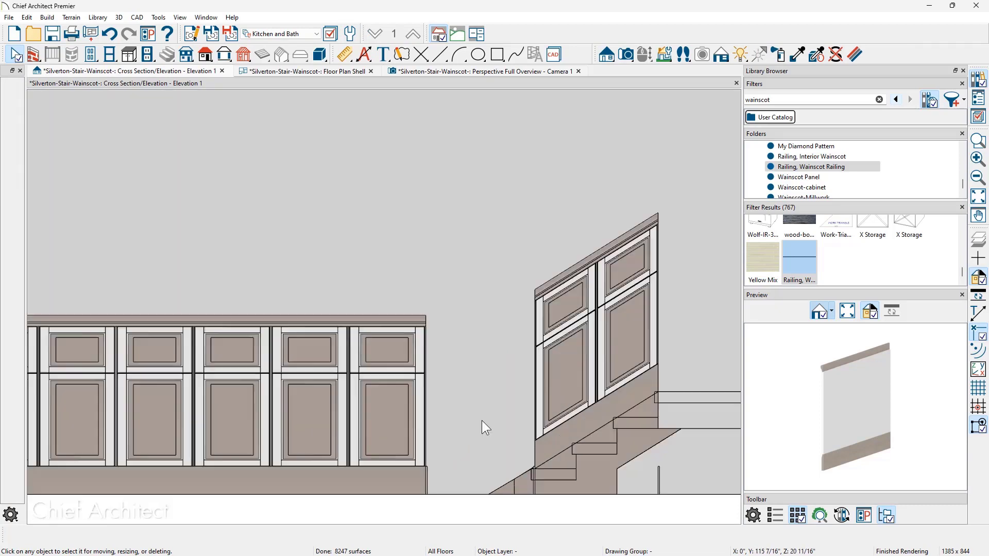
pyautogui.click(541, 379)
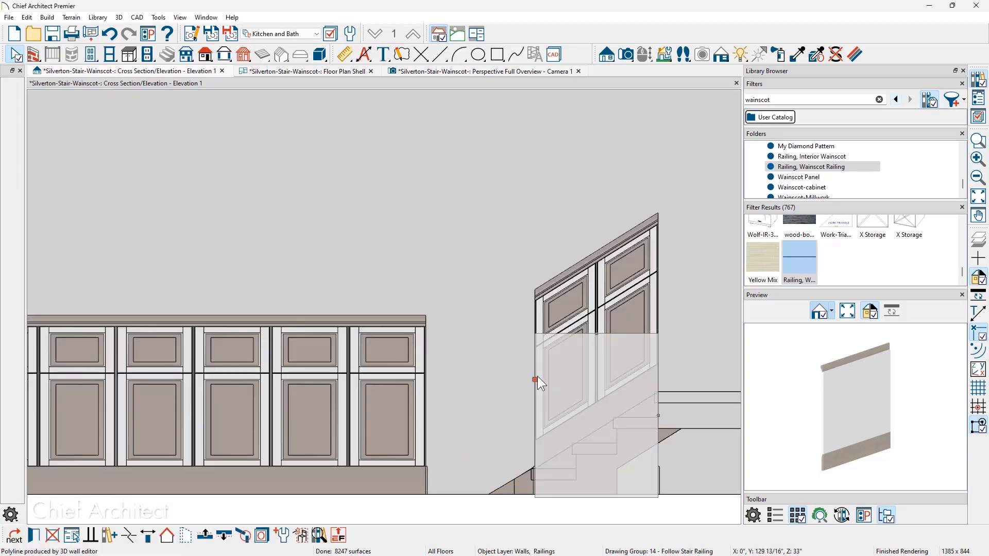
pyautogui.moveTo(535, 380); pyautogui.dragTo(500, 382)
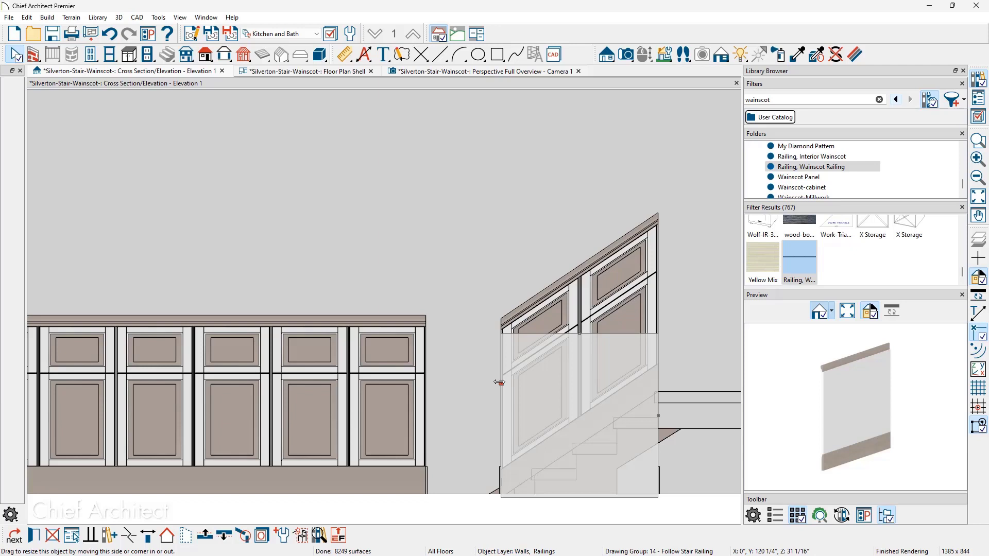
# Fine-tune the stair wainscot's left end so it lines up with the level wainscot
pyautogui.moveTo(469, 391); pyautogui.dragTo(483, 416)
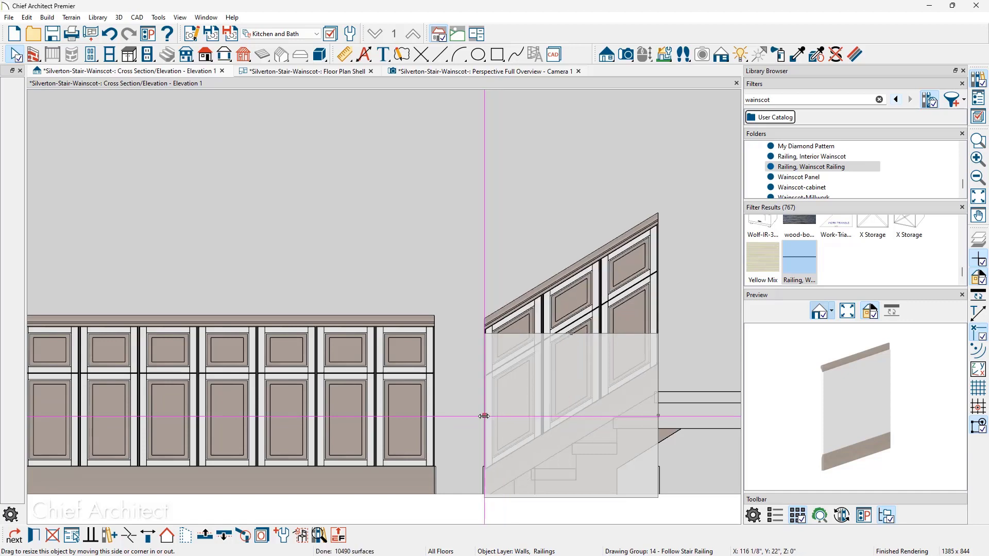
pyautogui.scroll(4, 535, 470)
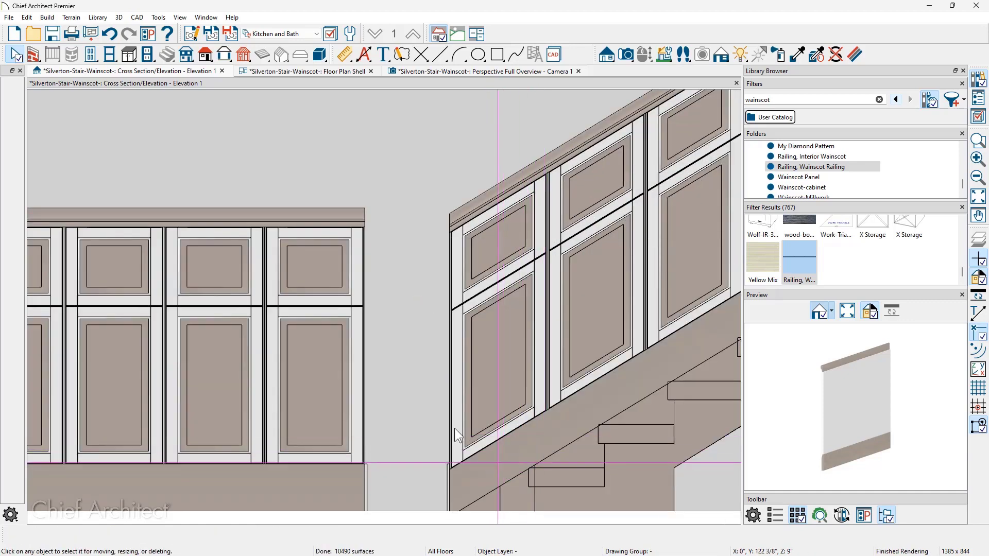
pyautogui.click(456, 373)
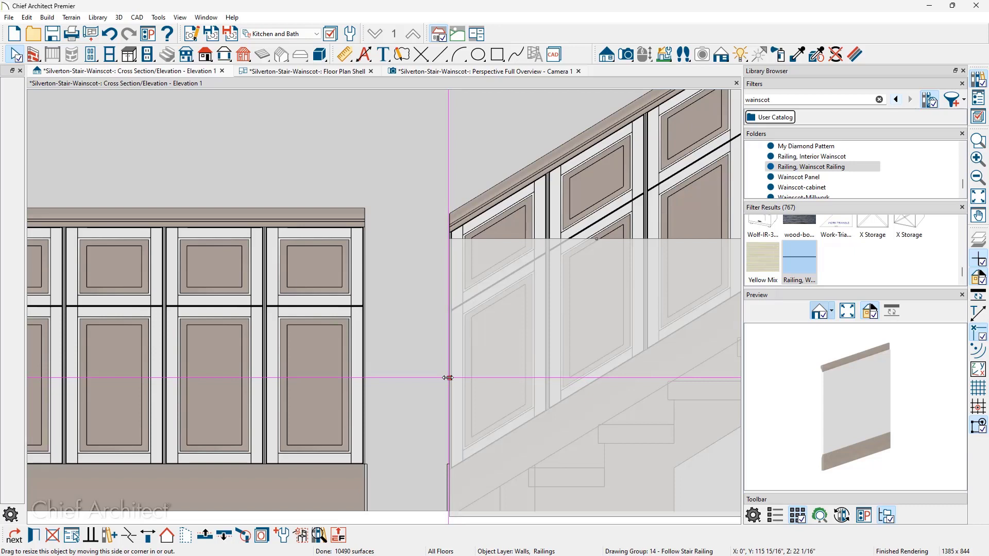
pyautogui.moveTo(448, 378)
pyautogui.mouseDown()
pyautogui.moveTo(376, 377)
pyautogui.moveTo(436, 378)
pyautogui.mouseUp()
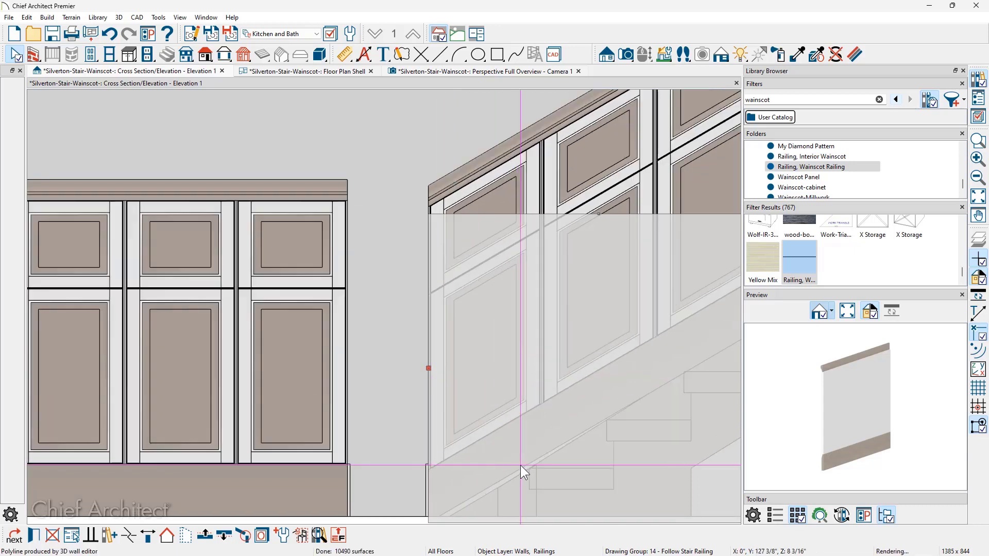
pyautogui.scroll(1, 520, 465)
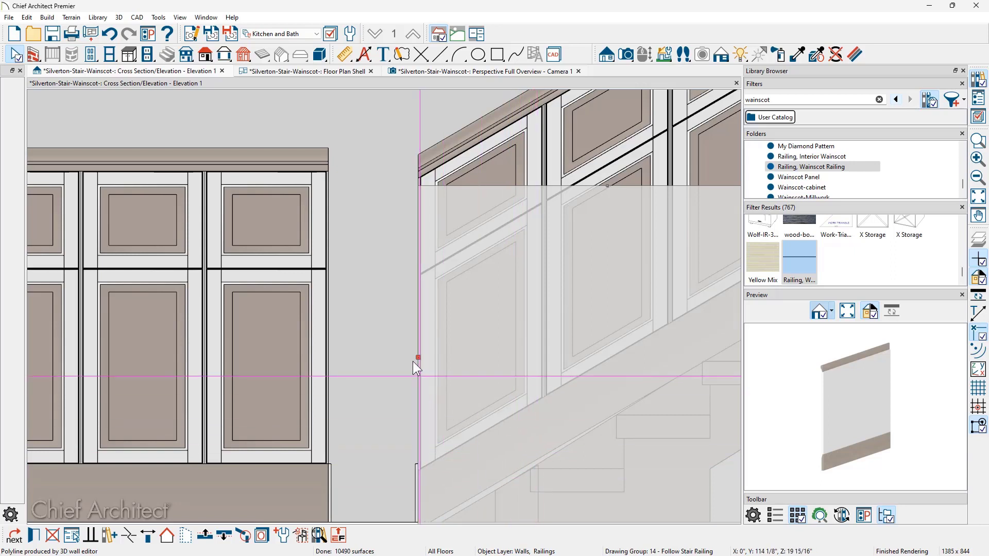
pyautogui.moveTo(417, 358); pyautogui.dragTo(430, 359)
# Stretch the level wainscot's right end to the stair wainscot and lower its top to match
pyautogui.click(310, 301)
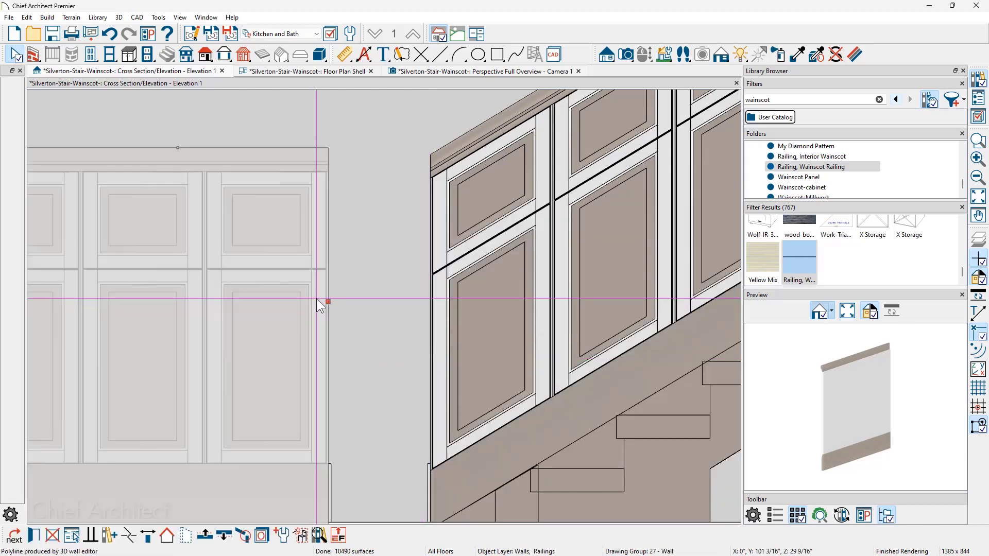
pyautogui.moveTo(327, 301); pyautogui.dragTo(431, 308)
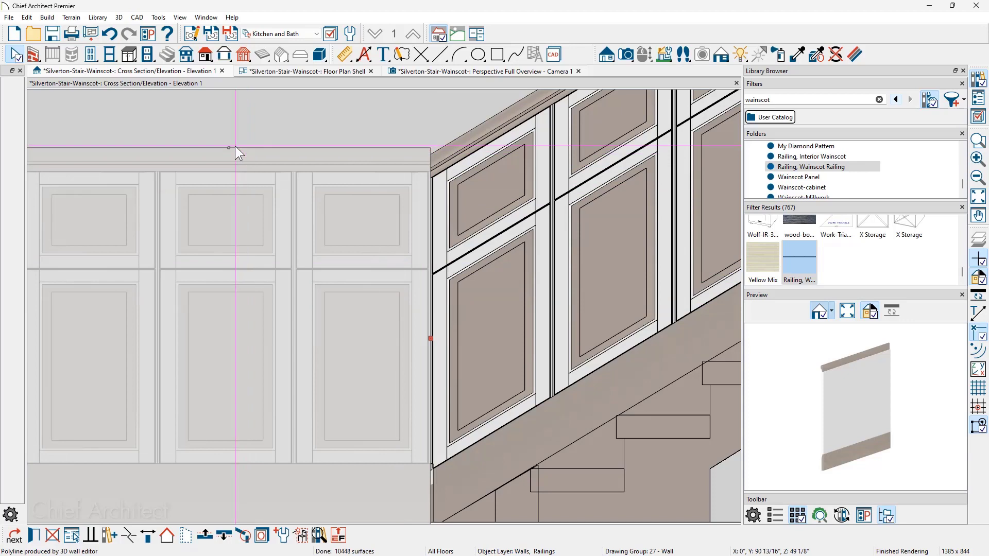
pyautogui.moveTo(227, 151); pyautogui.dragTo(418, 166)
pyautogui.scroll(-4, 370, 214)
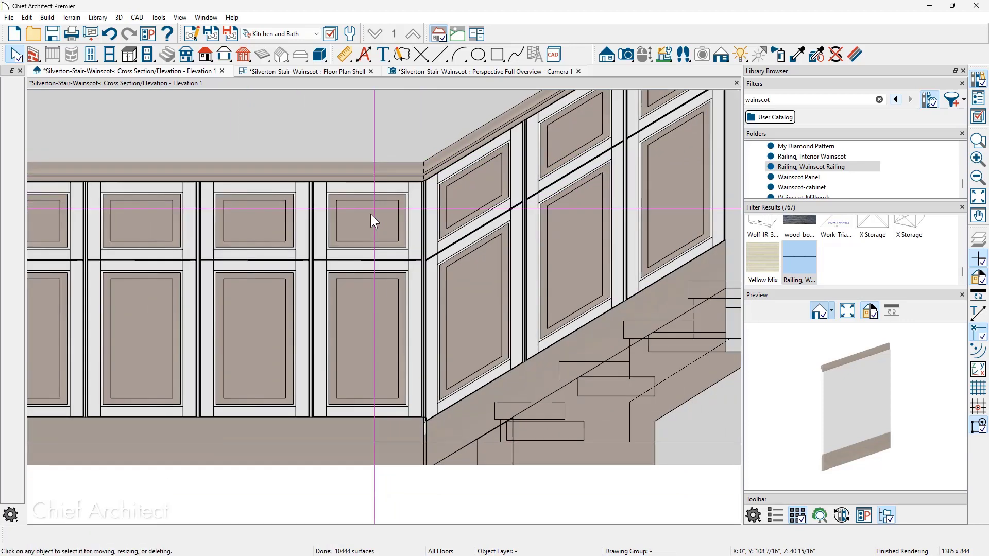
pyautogui.scroll(-1, 360, 263)
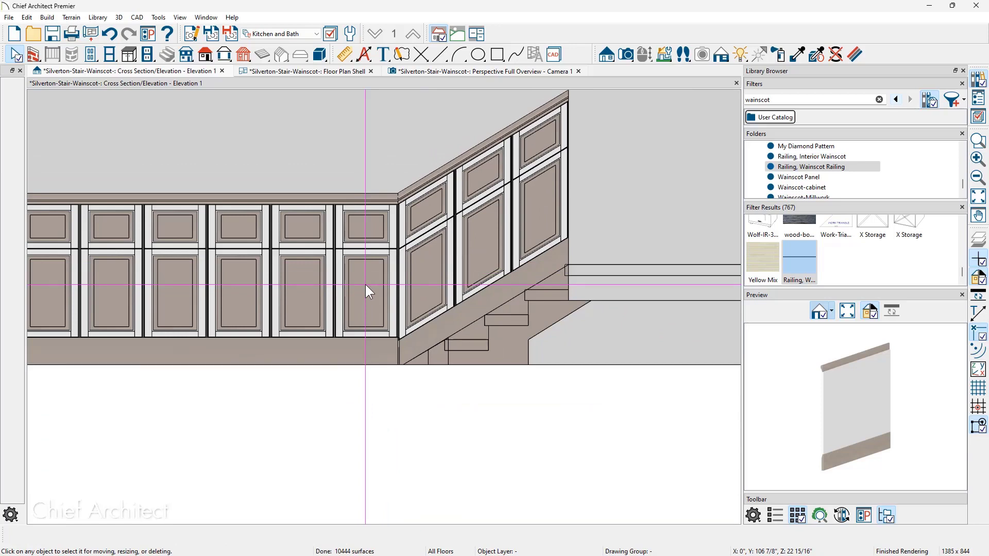
pyautogui.moveTo(434, 309); pyautogui.dragTo(333, 374, button='middle')
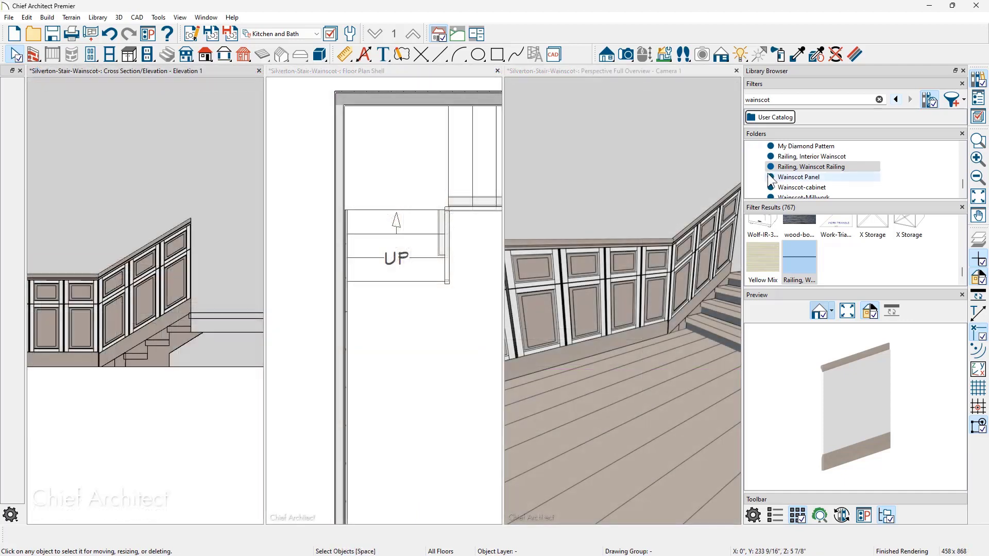
# Tile the plan, elevation and camera views side by side and stretch the railing along the stair wall
pyautogui.click(807, 170)
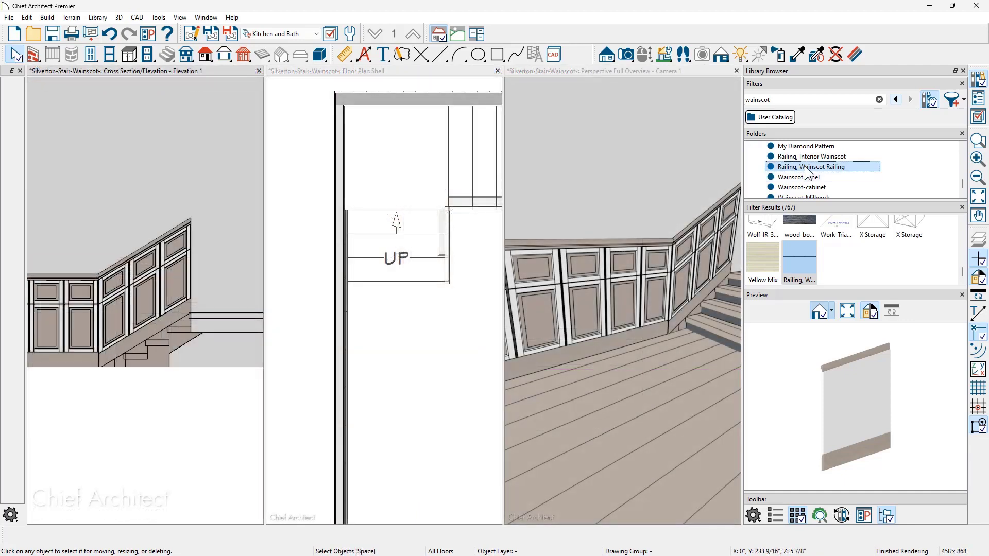
pyautogui.scroll(3, 348, 225)
pyautogui.moveTo(348, 224); pyautogui.dragTo(339, 342, button='middle')
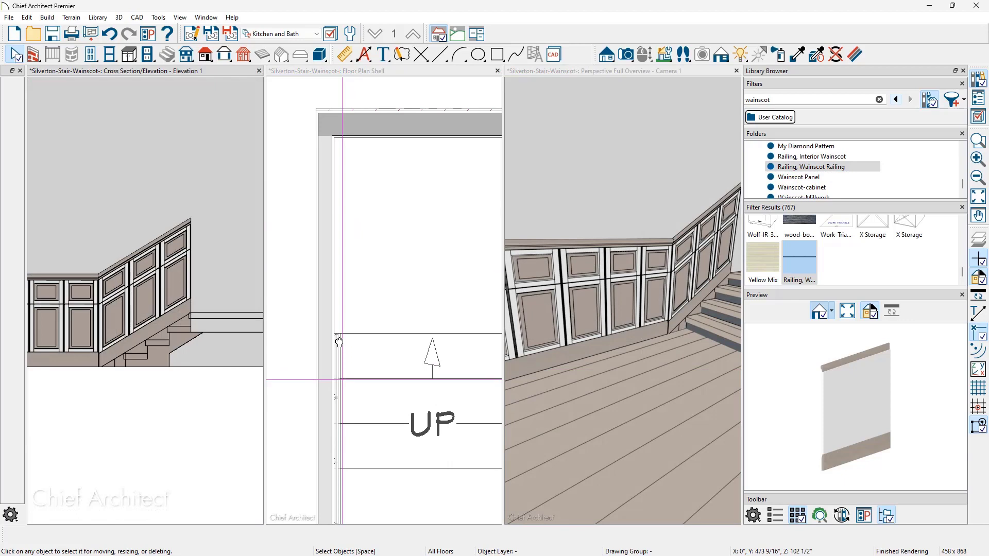
pyautogui.click(339, 342)
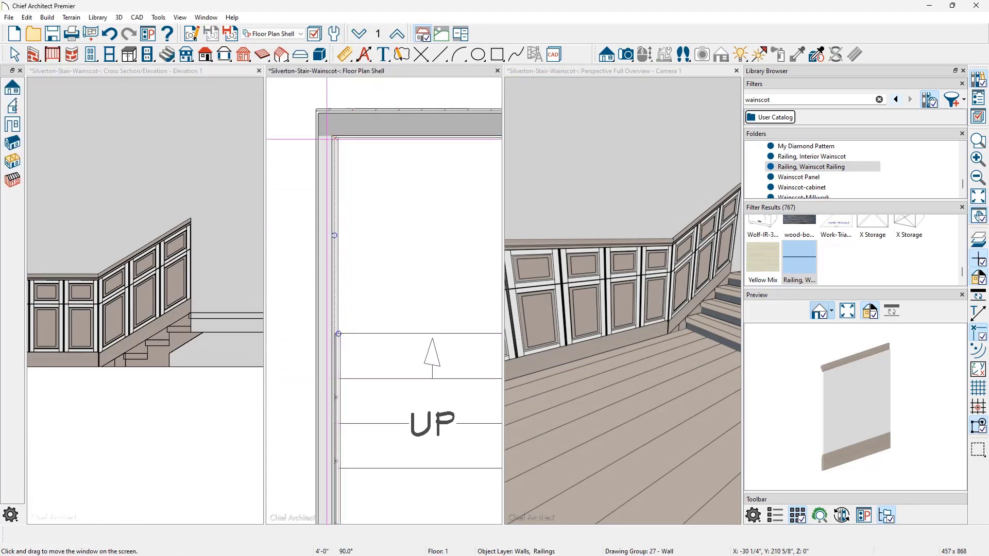
pyautogui.moveTo(334, 138); pyautogui.dragTo(334, 136)
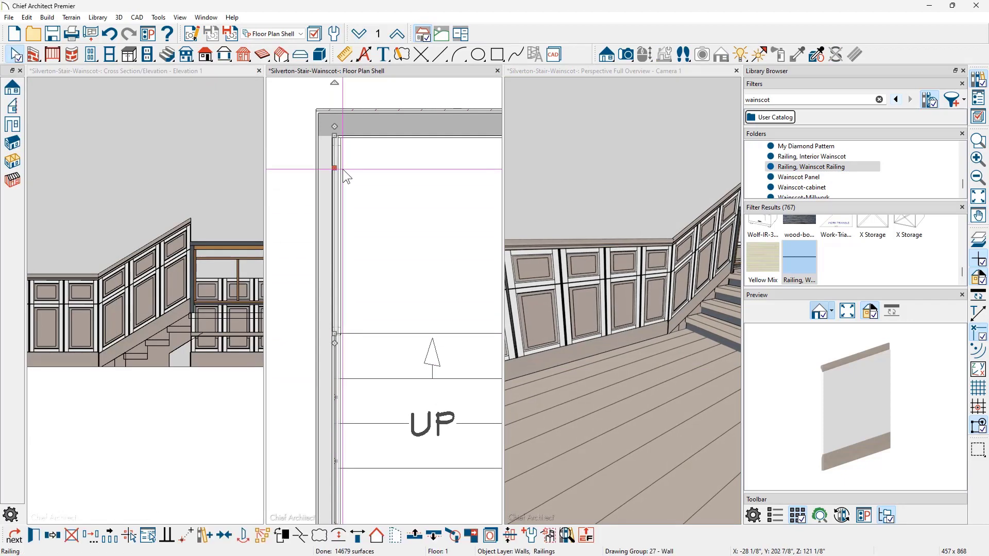
# Turn on Follow Stairs in the railing's Rail Style settings
pyautogui.doubleClick(342, 169)
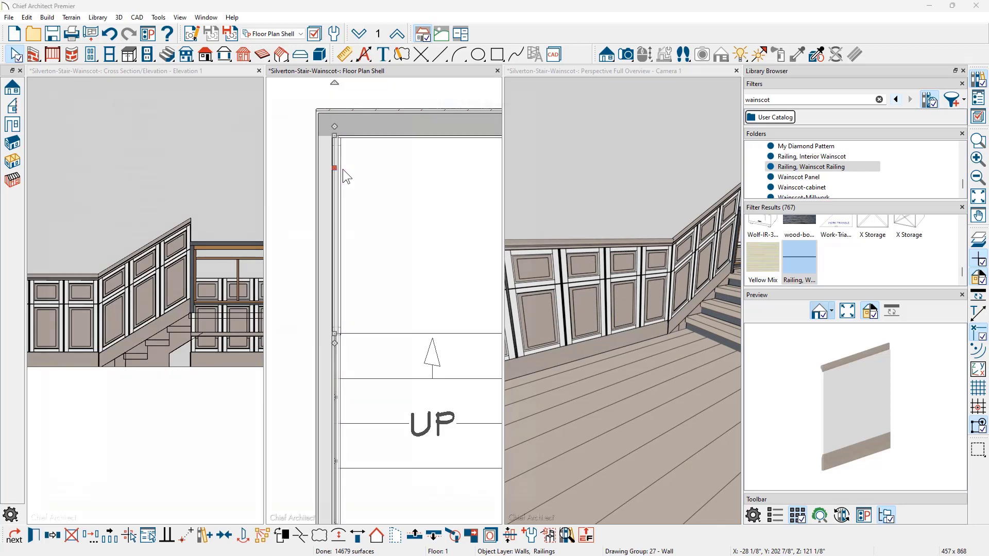
pyautogui.click(263, 358)
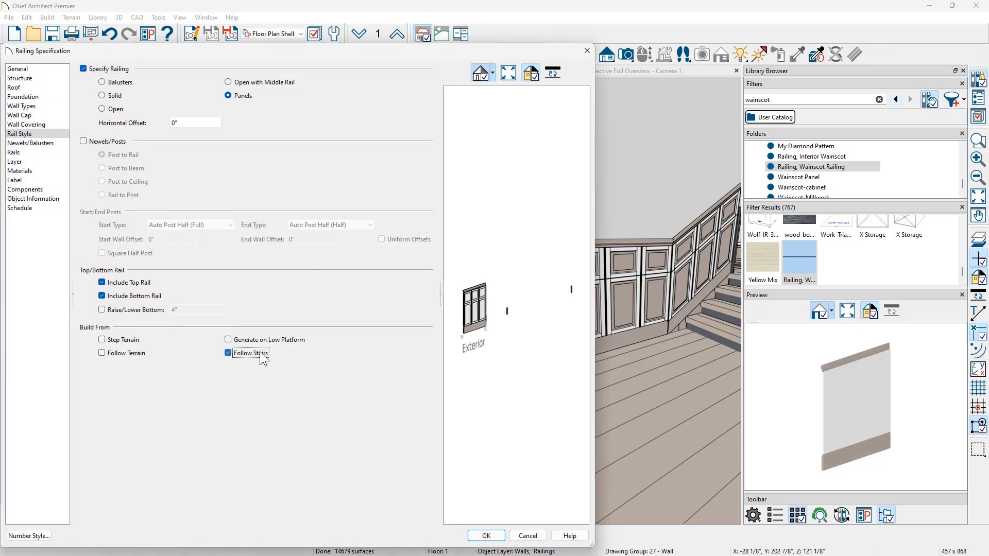
pyautogui.click(486, 535)
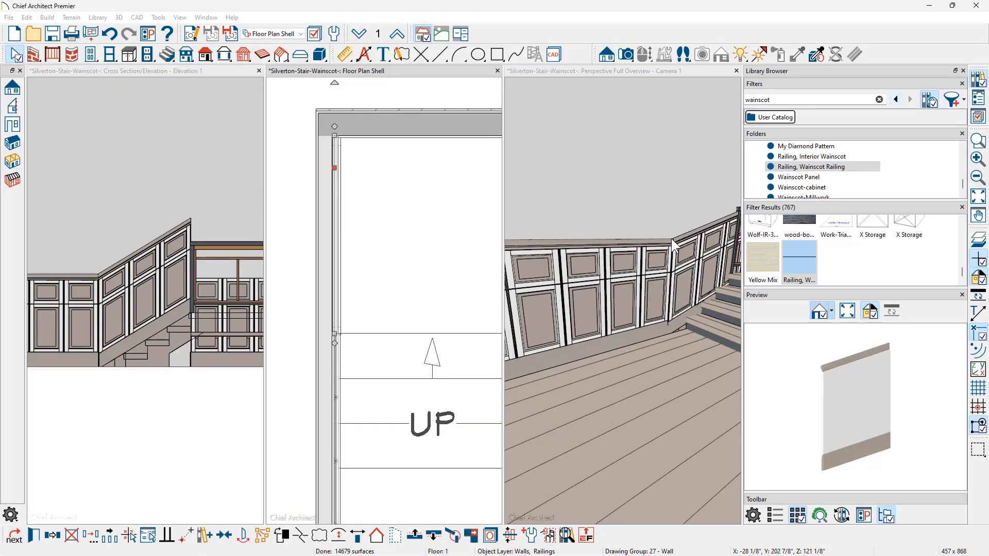
# Orbit the 3D camera toward the stair, maximize the camera view and move in close to the wainscot
pyautogui.click(566, 320)
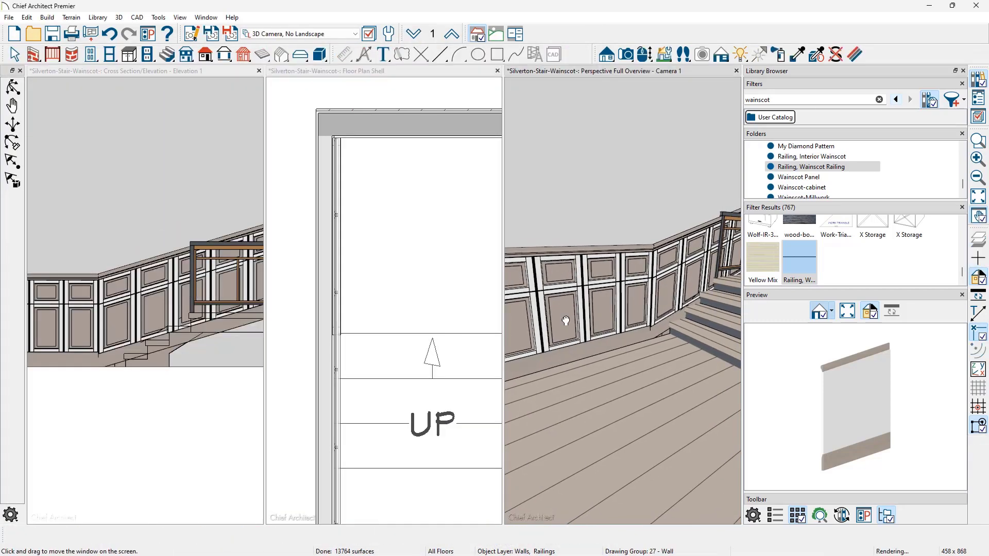
pyautogui.moveTo(565, 321); pyautogui.dragTo(644, 231)
pyautogui.press('space')
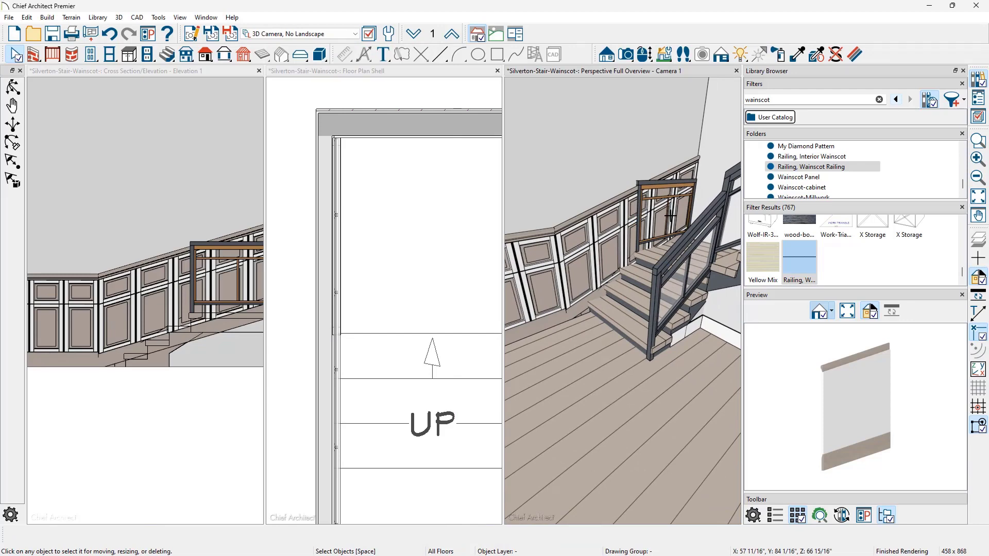
pyautogui.doubleClick(669, 69)
pyautogui.moveTo(462, 210); pyautogui.dragTo(455, 485, button='middle')
pyautogui.press('space')
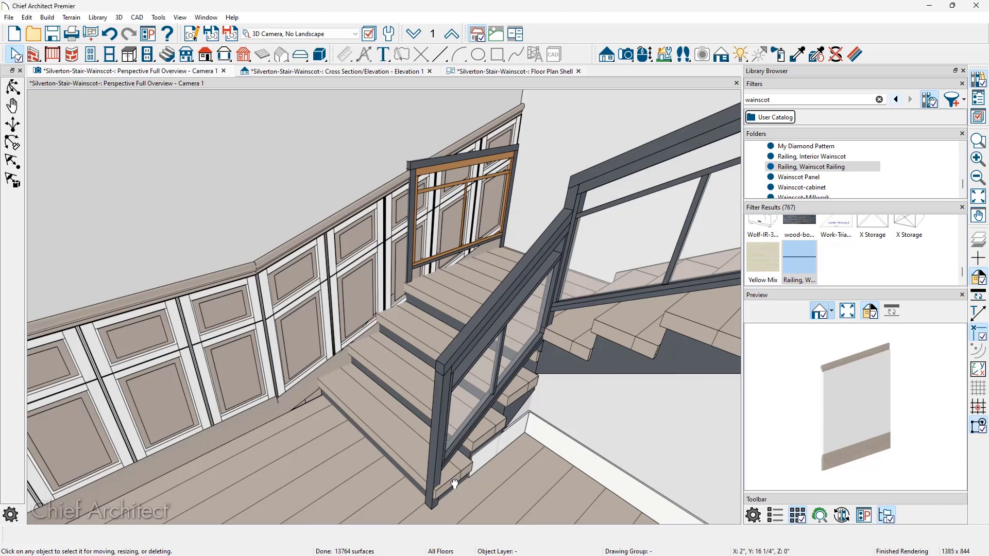
# Delete the railing on the stair landing's back edge, then select the wainscot beside the landing
pyautogui.click(466, 267)
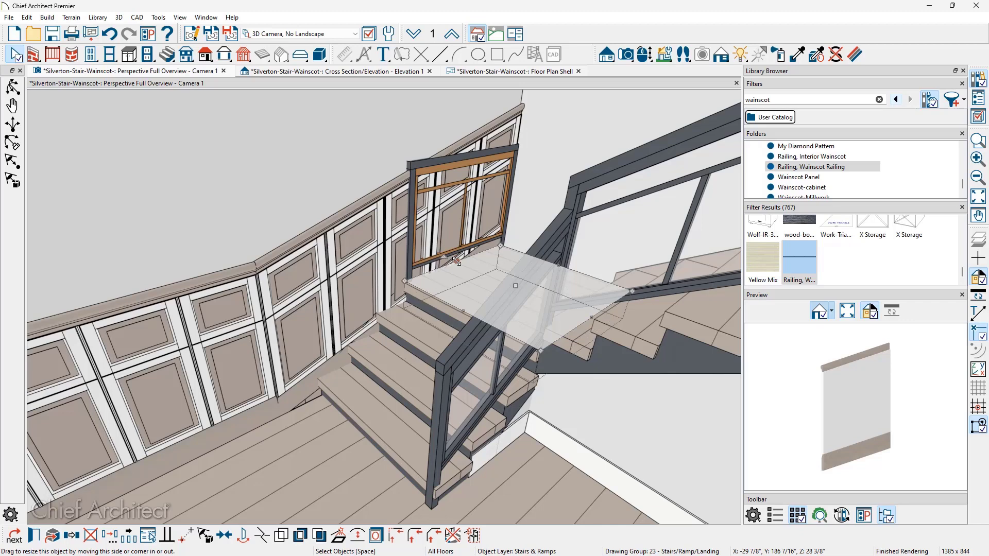
pyautogui.click(453, 536)
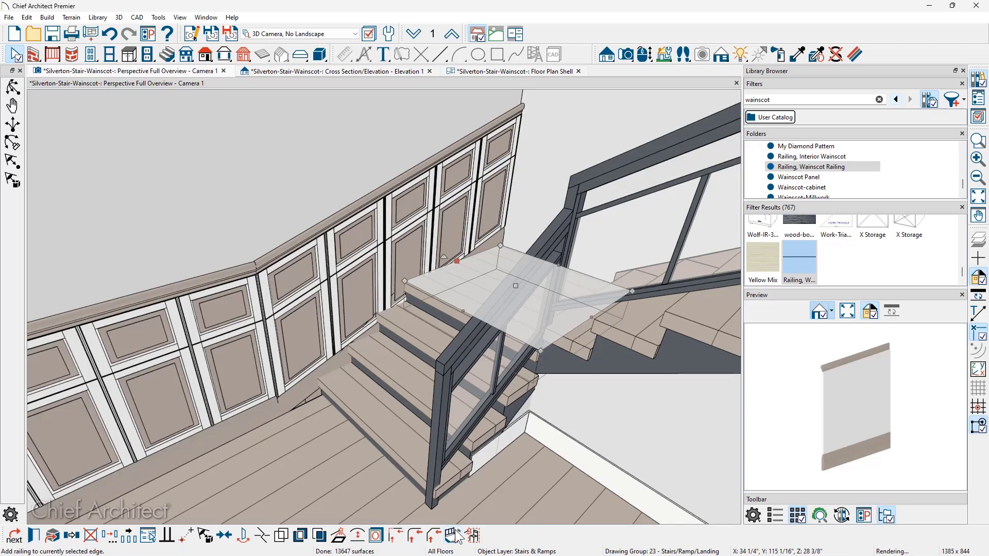
pyautogui.click(450, 240)
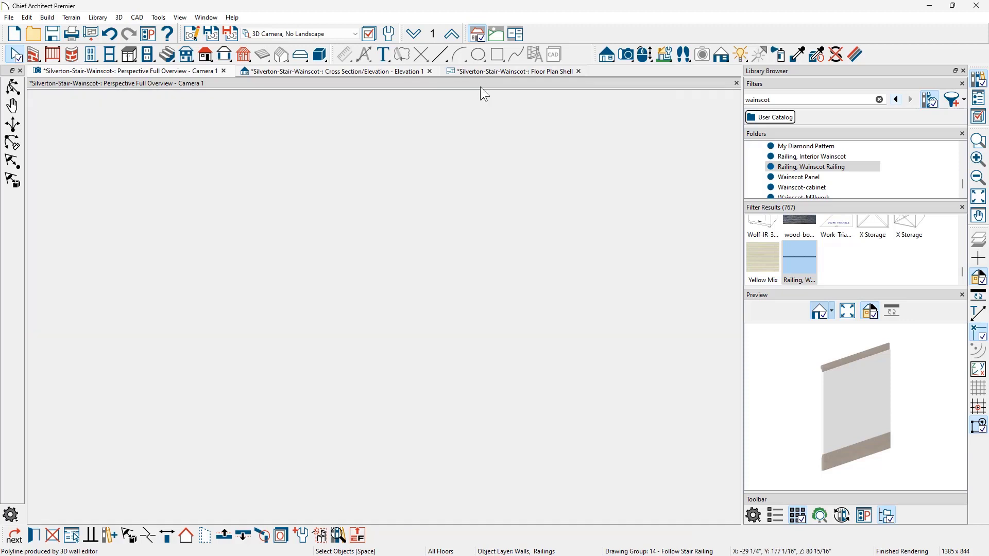
# Zoom and pan the Floor Plan Shell to the stair wall and inspect its railing
pyautogui.scroll(-2, 368, 392)
pyautogui.moveTo(368, 392); pyautogui.dragTo(413, 229, button='middle')
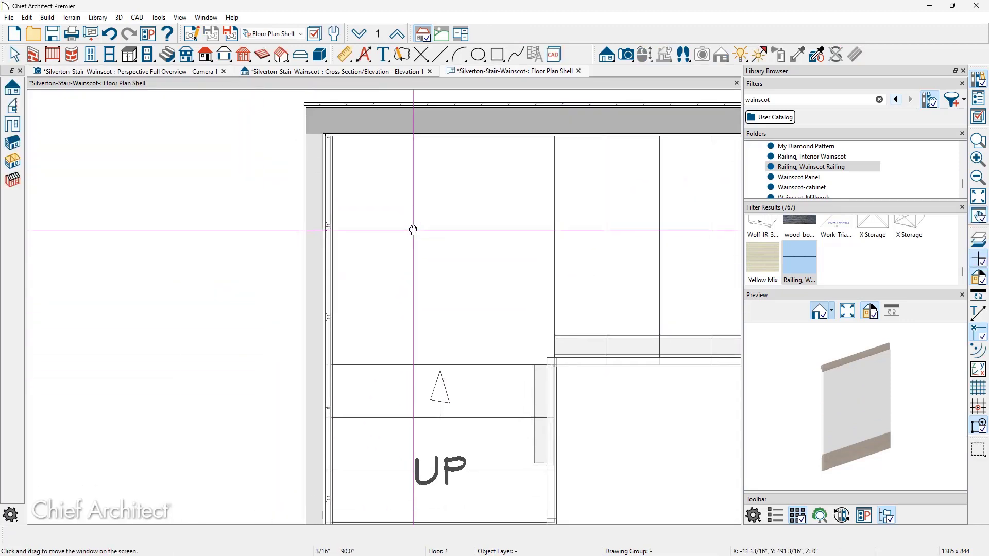
pyautogui.scroll(5, 413, 229)
pyautogui.click(397, 303)
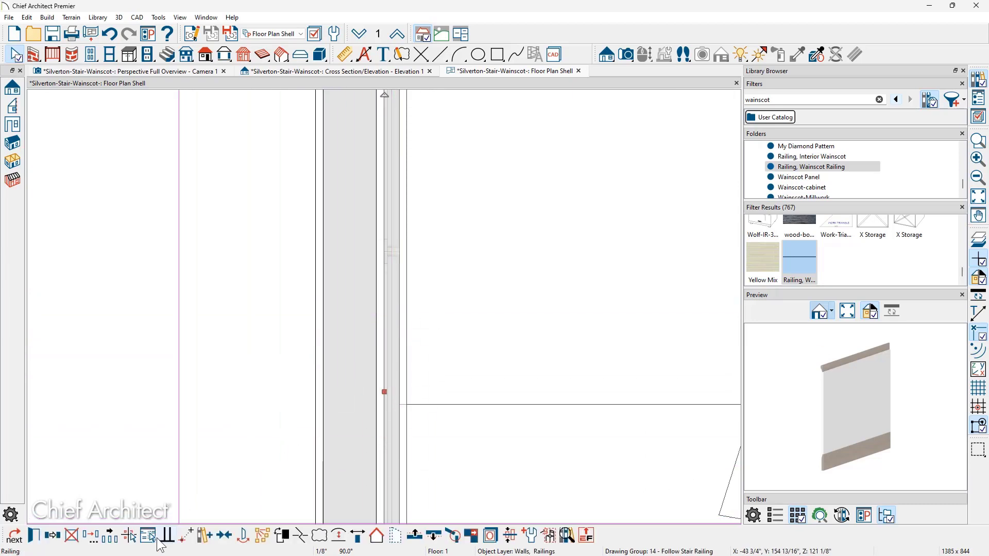
pyautogui.press('Escape')
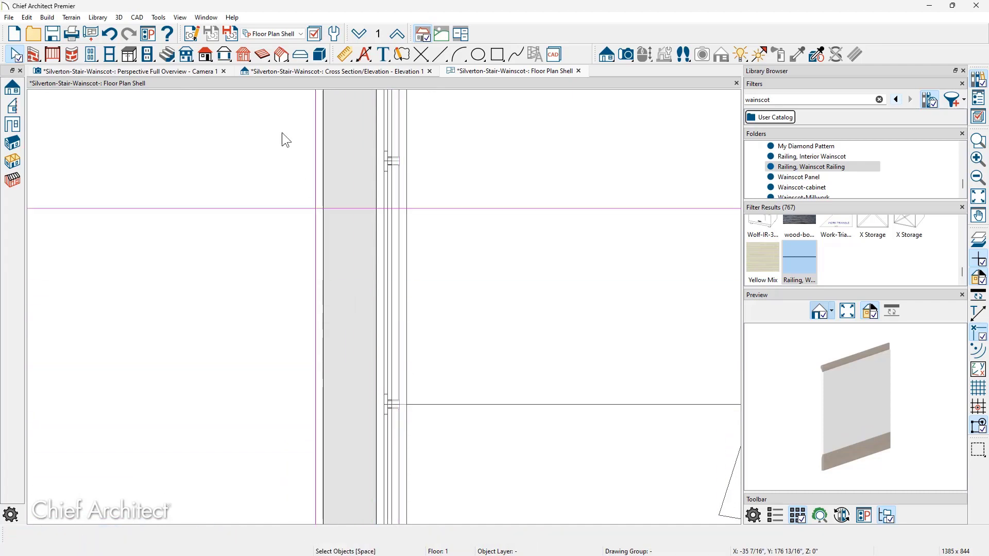
# Switch to the Perspective Full Overview - Camera 1 tab to view the finished wainscot
pyautogui.click(199, 75)
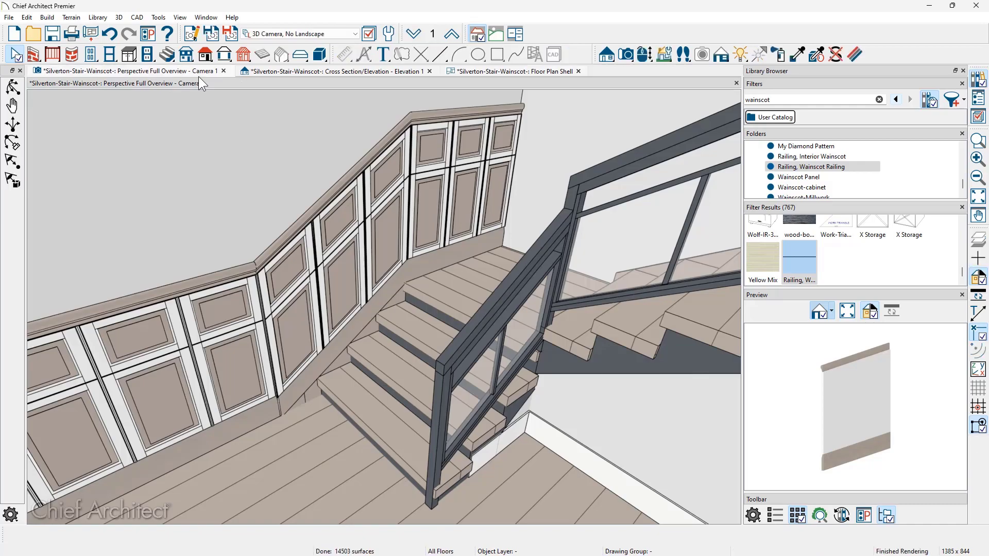